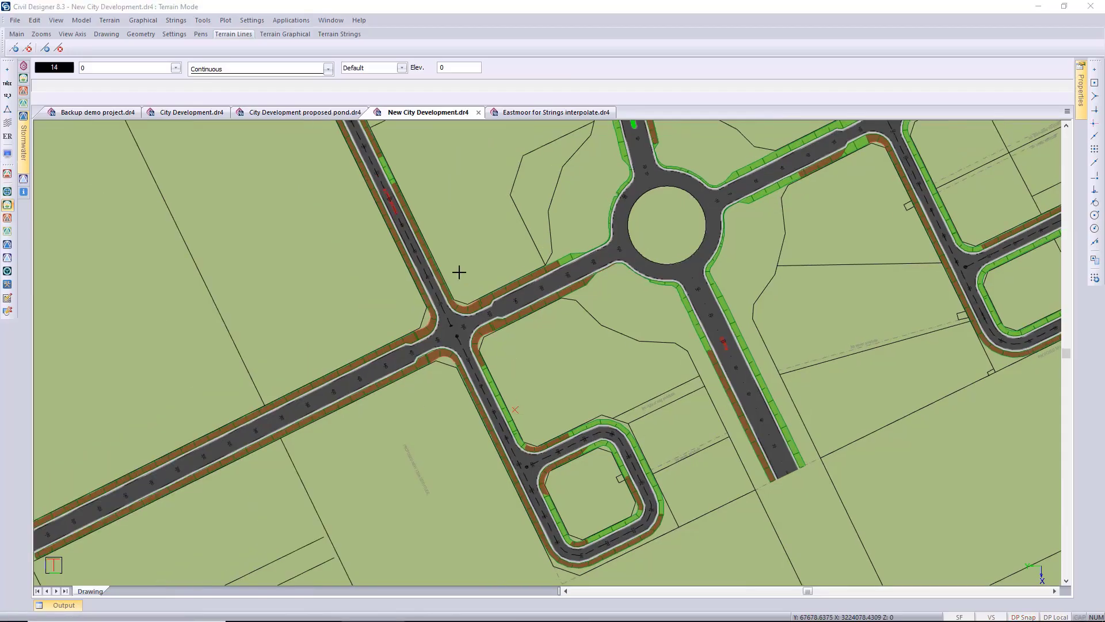
Switch the New City Development drawing from Terrain Mode to CAD mode.
{"action": "left_click", "coordinate": [285, 22]}
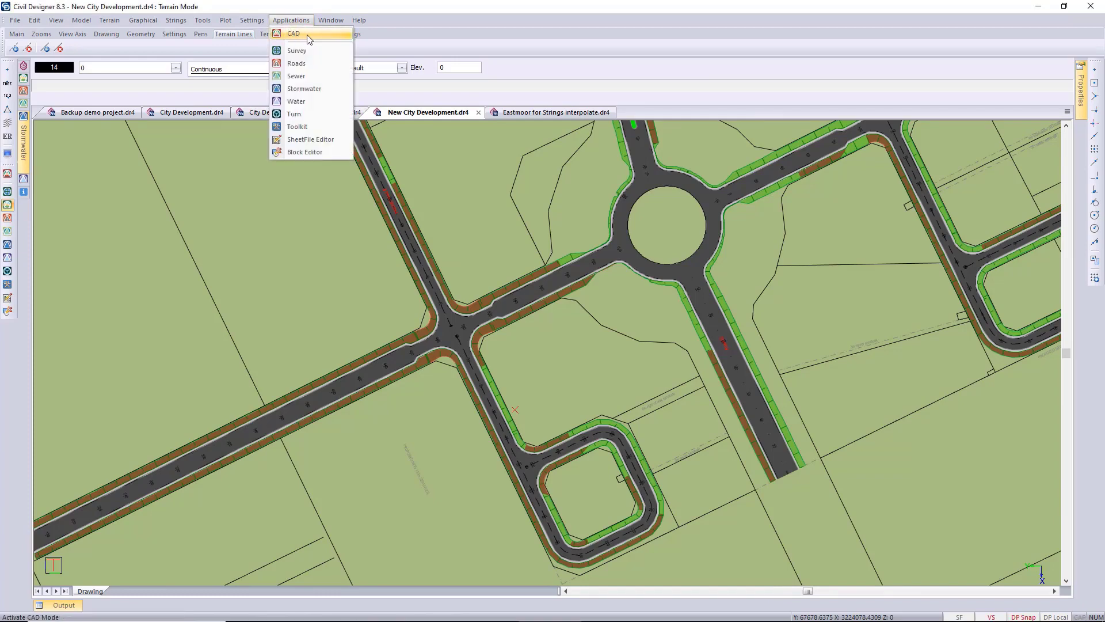
{"action": "left_click", "coordinate": [306, 34]}
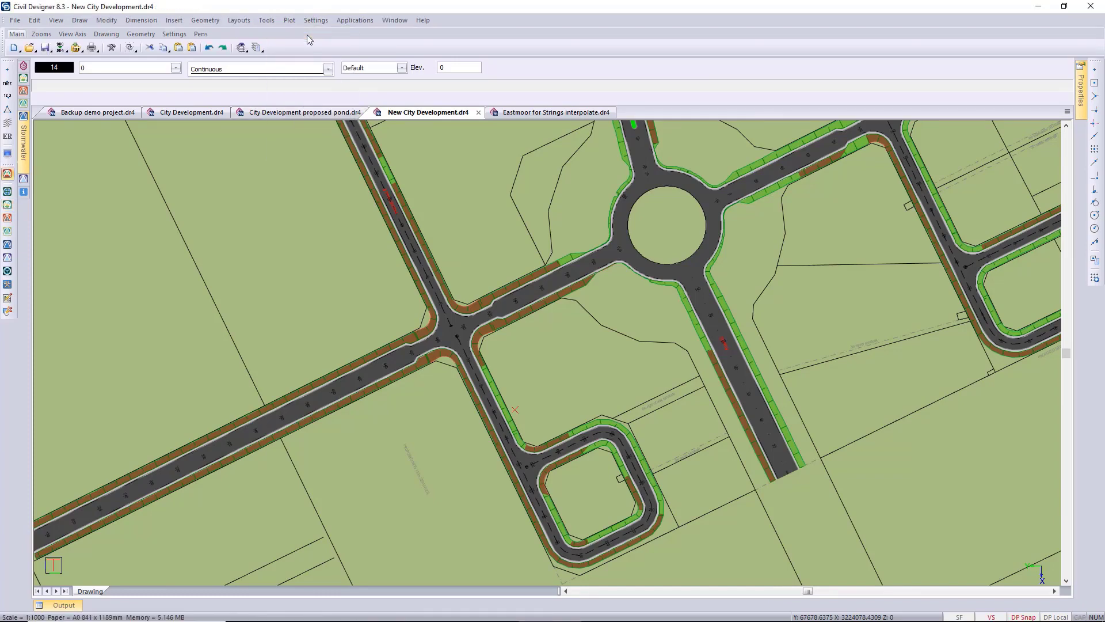
{"action": "left_click", "coordinate": [81, 21]}
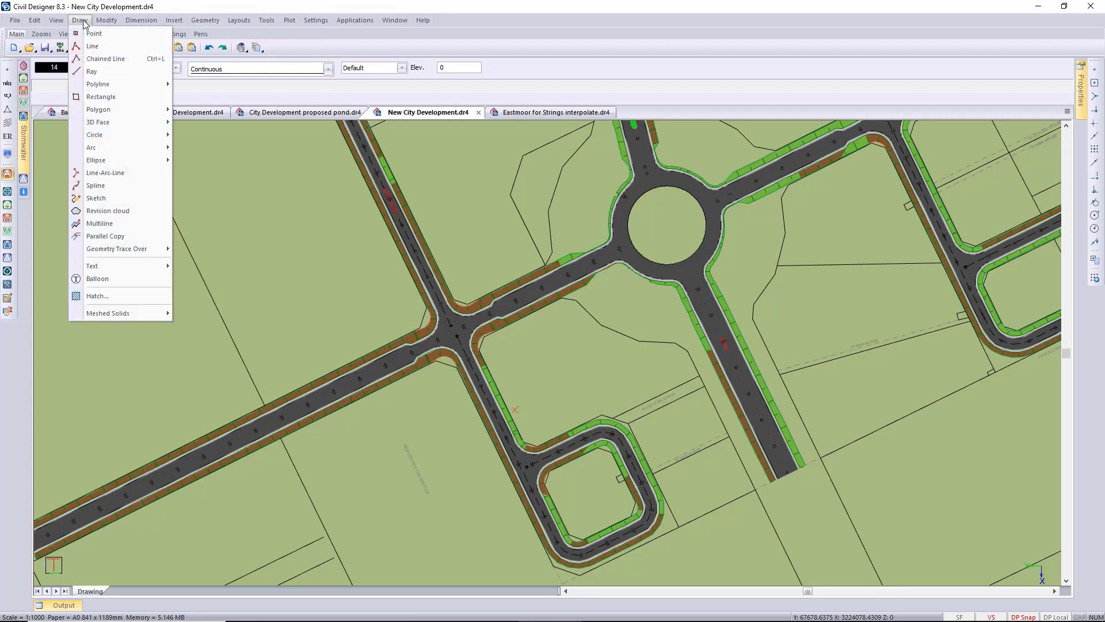
Parallel-copy the first erf boundary segments 5 inward with trimming on.
{"action": "left_click", "coordinate": [131, 237]}
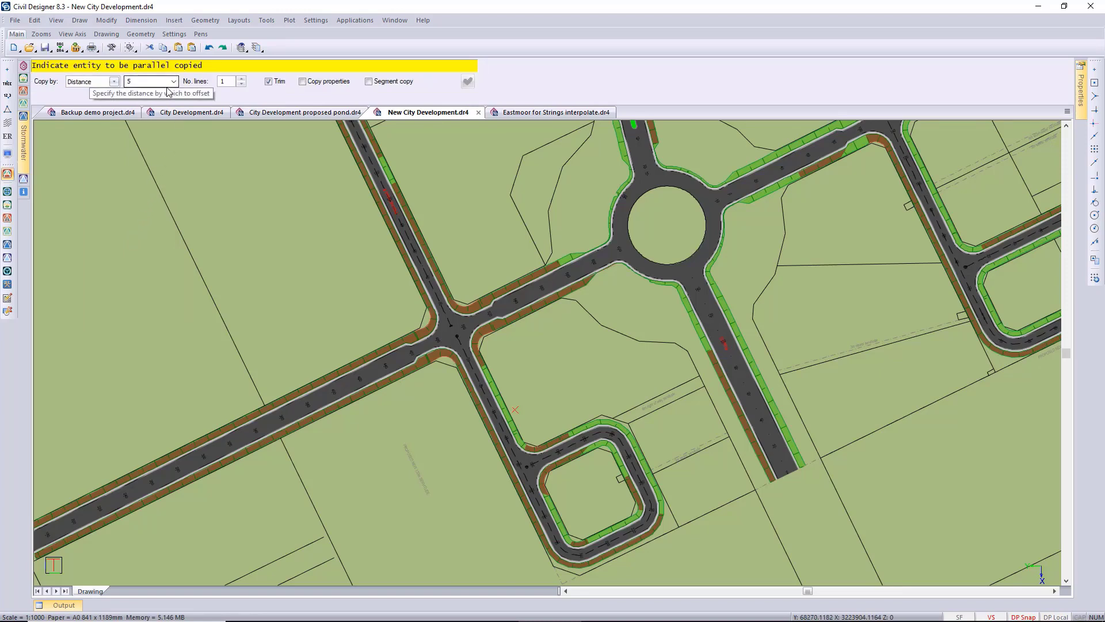
{"action": "left_click", "coordinate": [276, 86]}
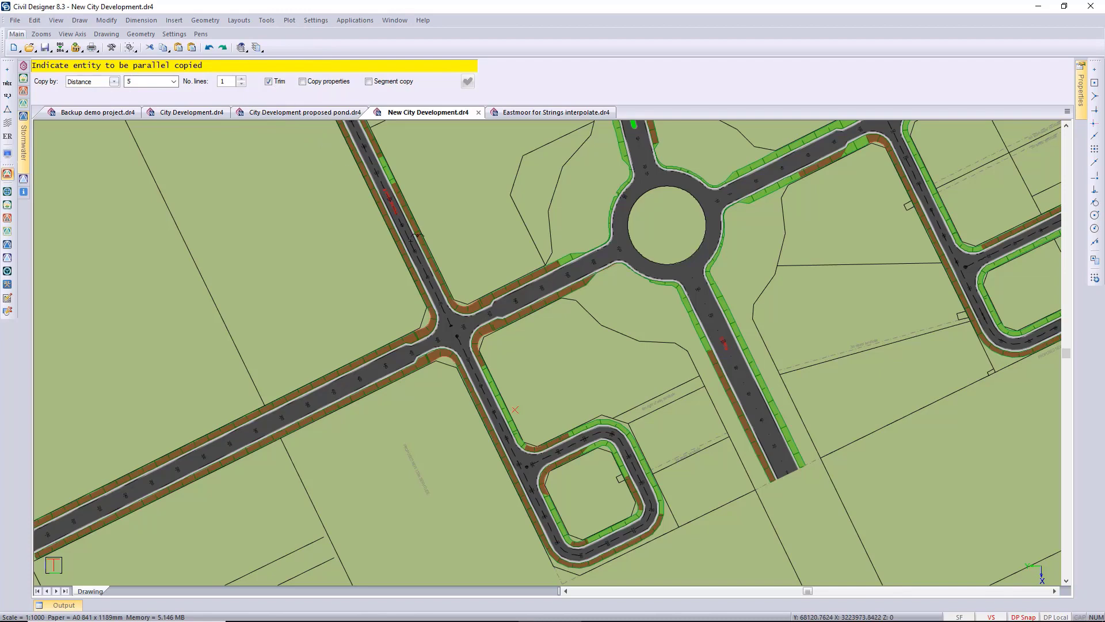
{"action": "scroll", "coordinate": [523, 330], "scroll_direction": "up", "scroll_amount": 2}
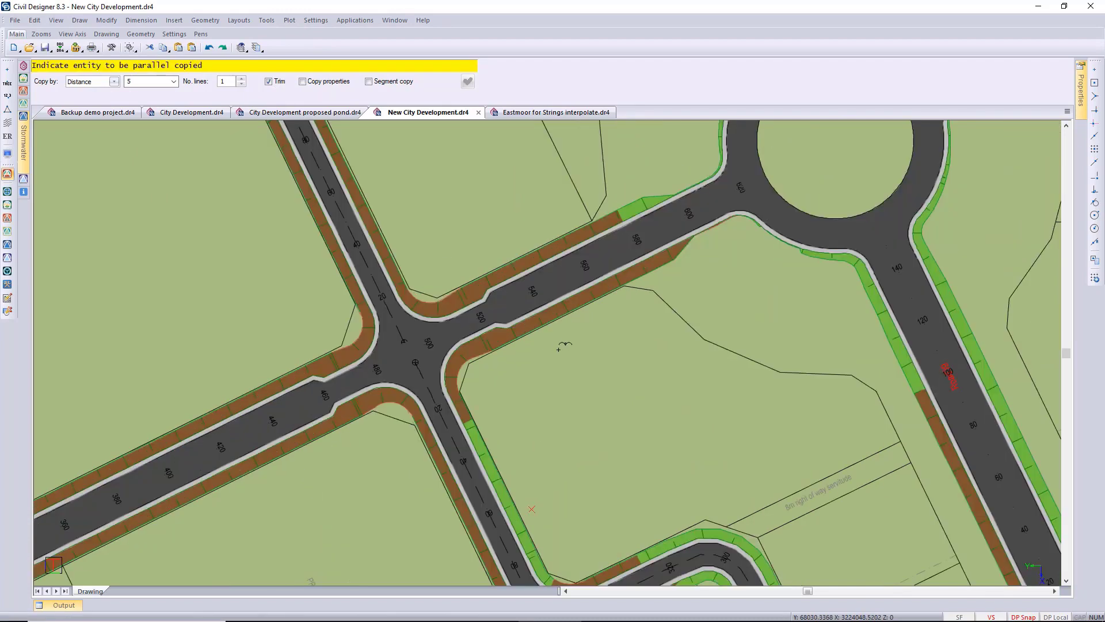
{"action": "scroll", "coordinate": [561, 345], "scroll_direction": "up", "scroll_amount": 2}
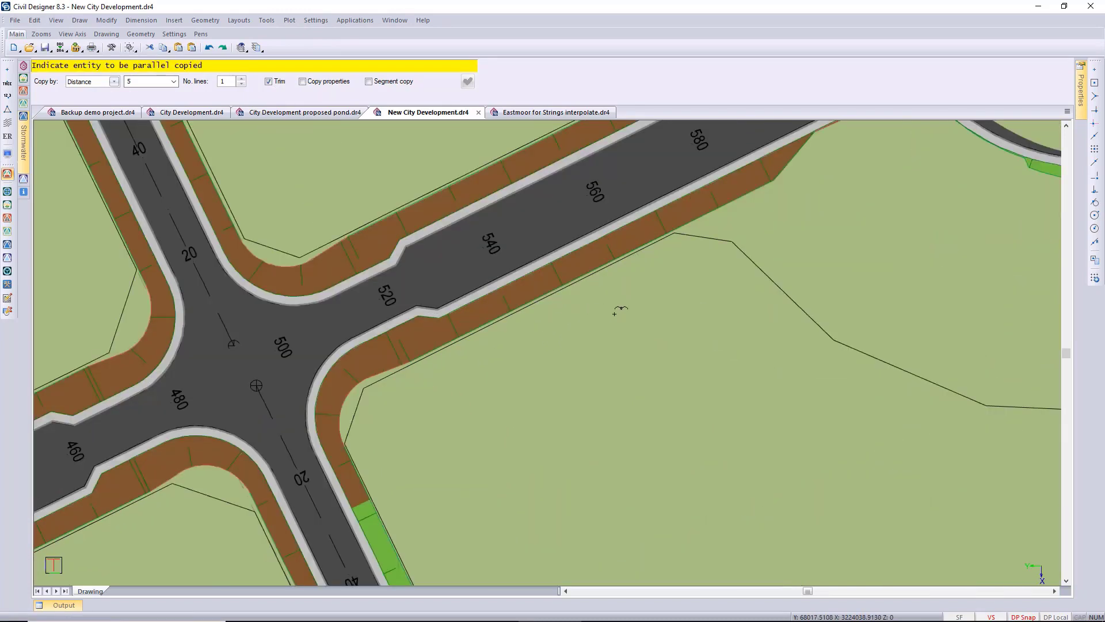
{"action": "left_click", "coordinate": [564, 312]}
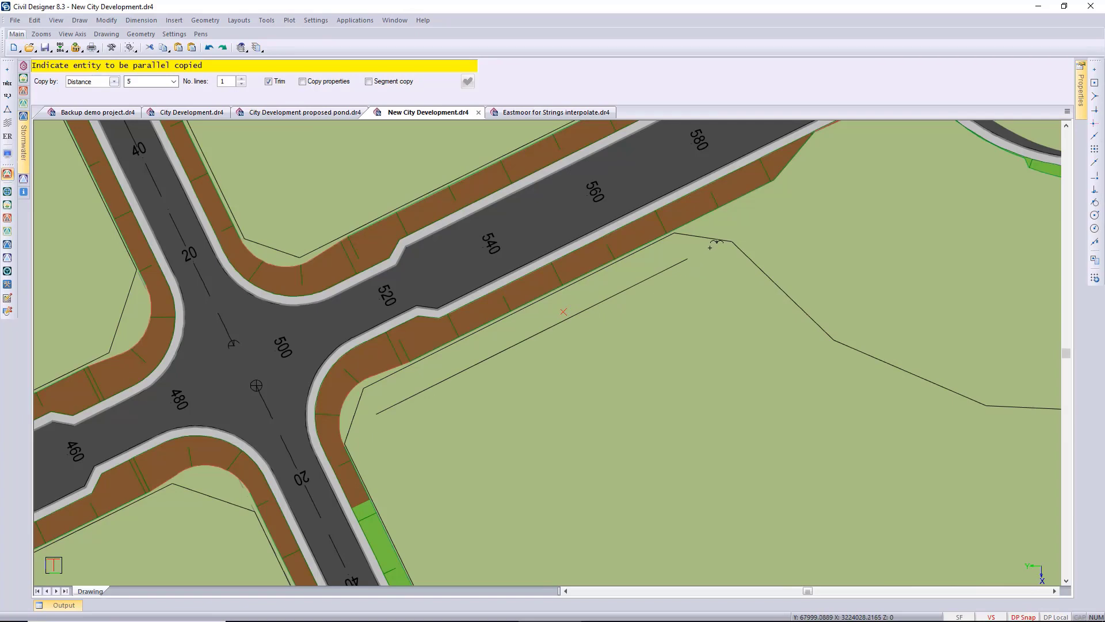
{"action": "left_click", "coordinate": [767, 289]}
{"action": "scroll", "coordinate": [852, 370], "scroll_direction": "down", "scroll_amount": 2}
{"action": "left_click", "coordinate": [551, 341]}
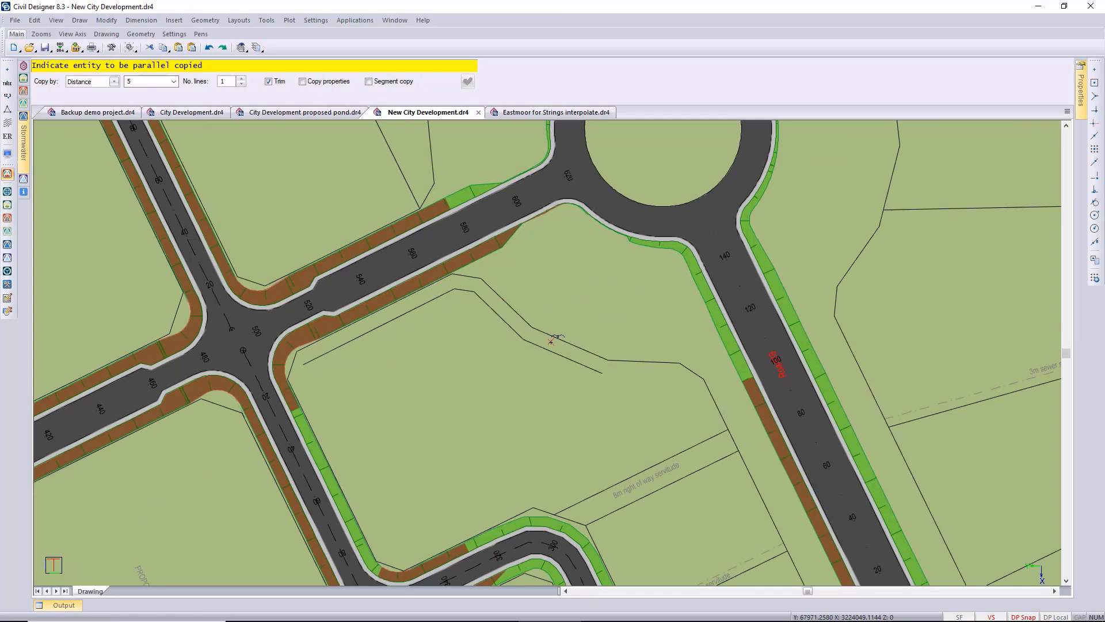
{"action": "left_click", "coordinate": [639, 370]}
{"action": "scroll", "coordinate": [692, 389], "scroll_direction": "up", "scroll_amount": 2}
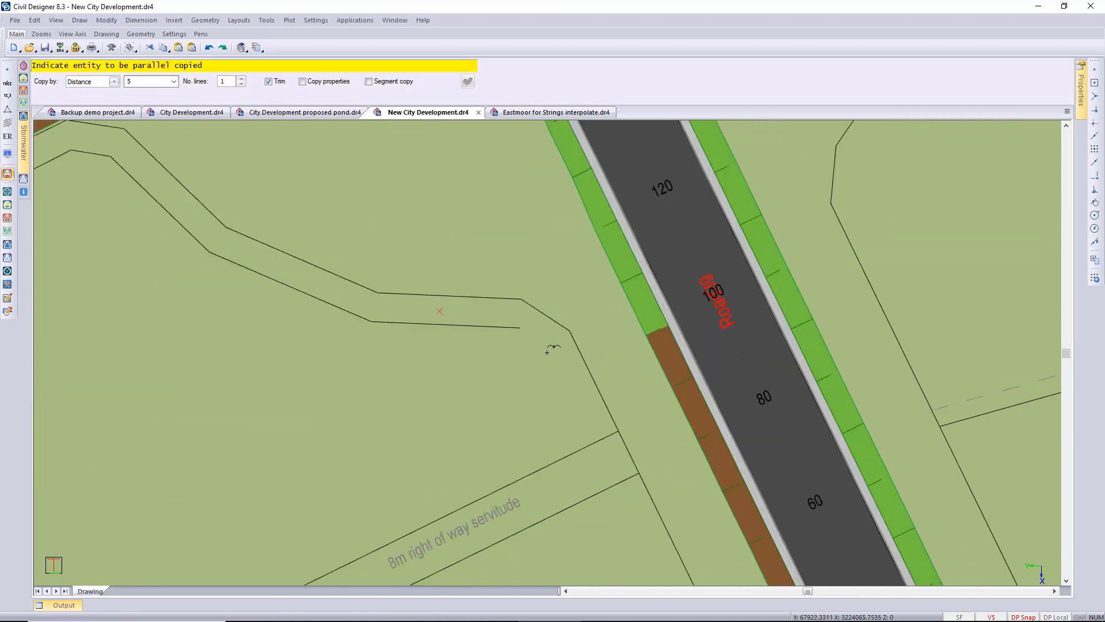
{"action": "left_click", "coordinate": [548, 330]}
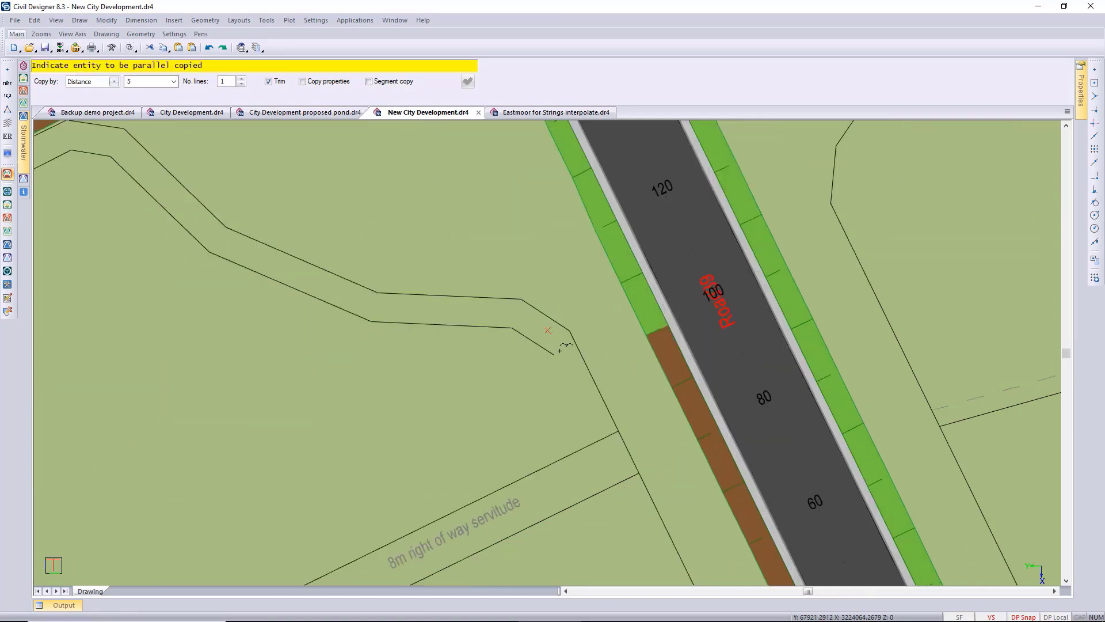
{"action": "left_click", "coordinate": [577, 378]}
Offset the servitude-side, road-bend and road-edge boundary lines 5 inward, then end Parallel Copy.
{"action": "left_click", "coordinate": [513, 470]}
{"action": "scroll", "coordinate": [513, 469], "scroll_direction": "down", "scroll_amount": 2}
{"action": "scroll", "coordinate": [539, 354], "scroll_direction": "up", "scroll_amount": 2}
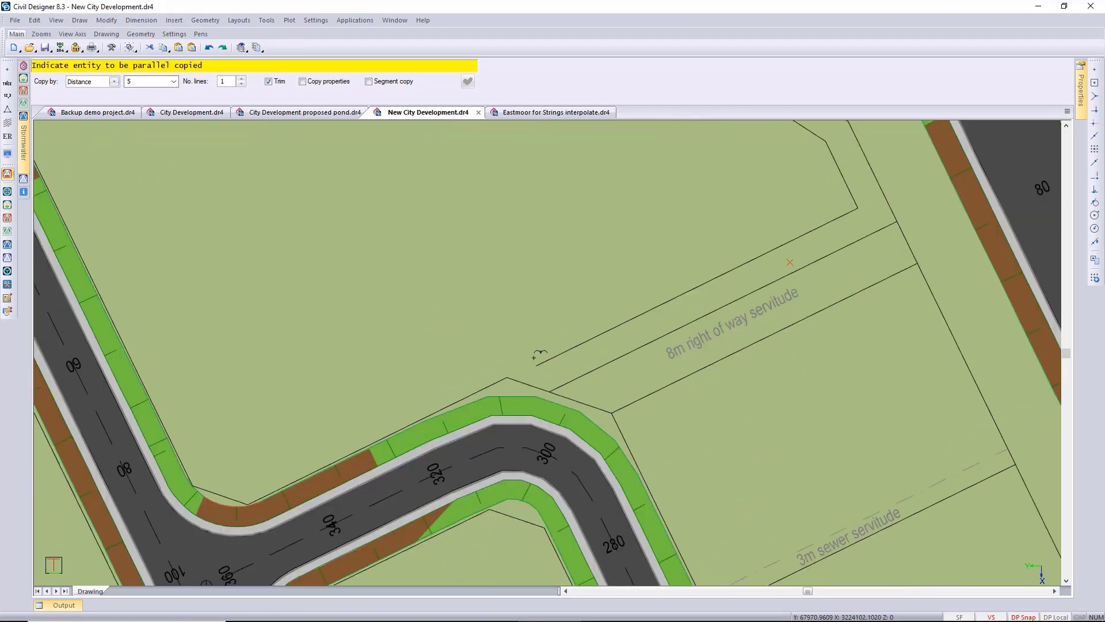
{"action": "scroll", "coordinate": [539, 354], "scroll_direction": "up", "scroll_amount": 2}
{"action": "left_click", "coordinate": [529, 374]}
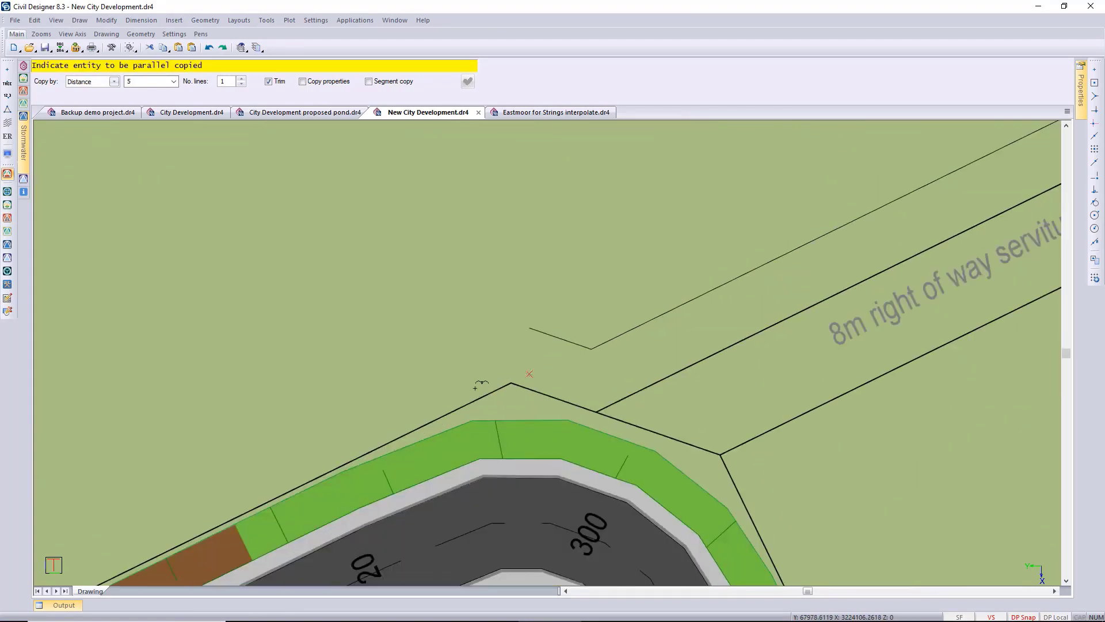
{"action": "left_click", "coordinate": [416, 409]}
{"action": "scroll", "coordinate": [457, 364], "scroll_direction": "down", "scroll_amount": 2}
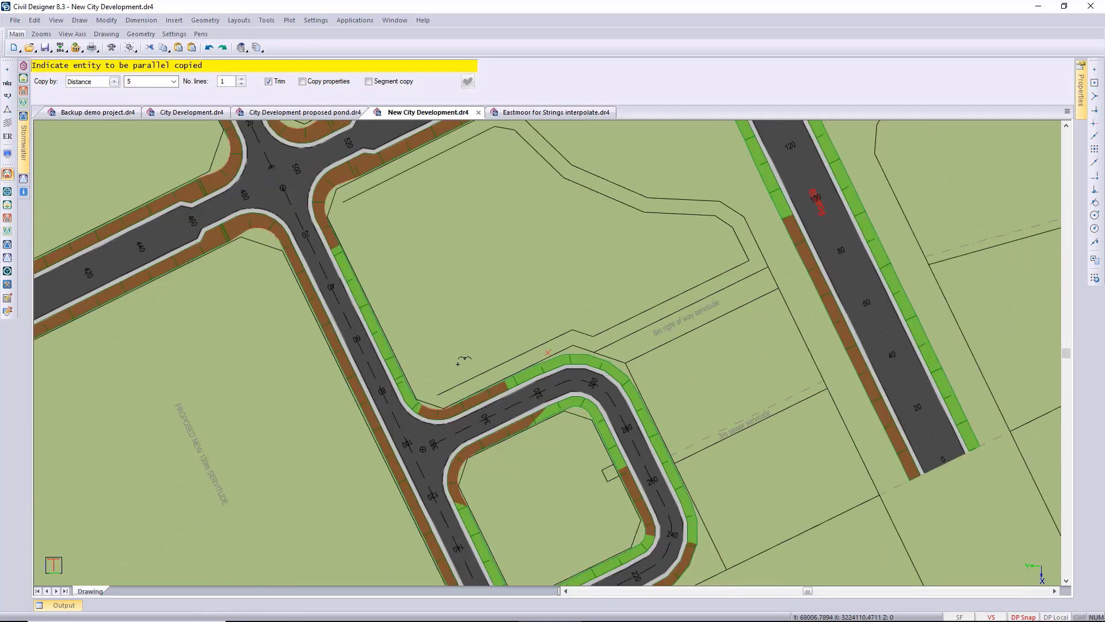
{"action": "left_click", "coordinate": [410, 361]}
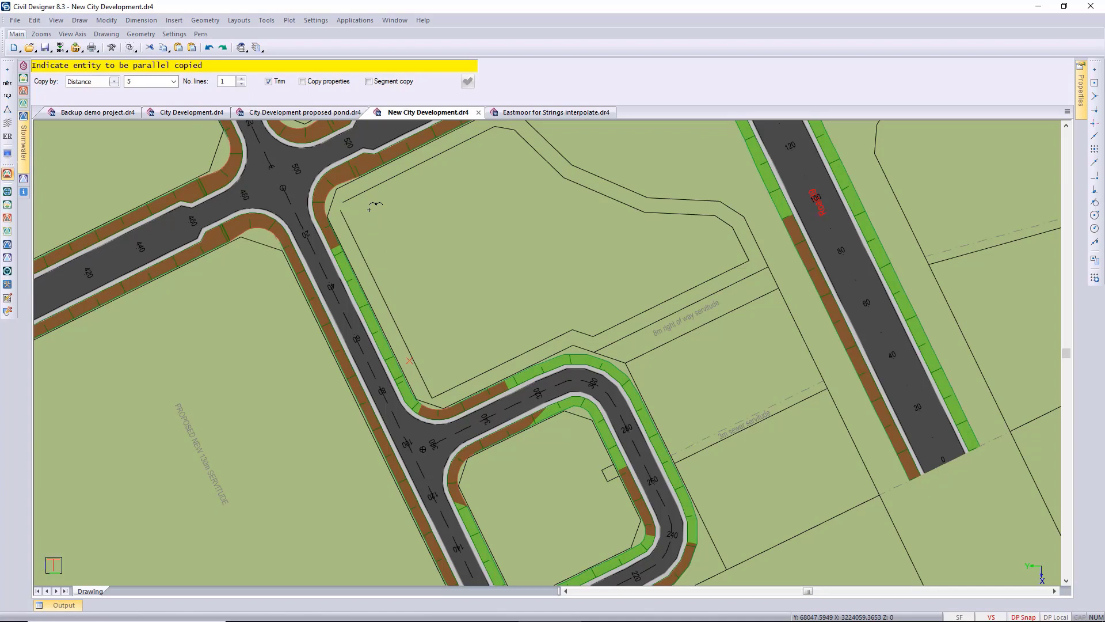
{"action": "right_click", "coordinate": [370, 210]}
{"action": "left_click", "coordinate": [392, 217]}
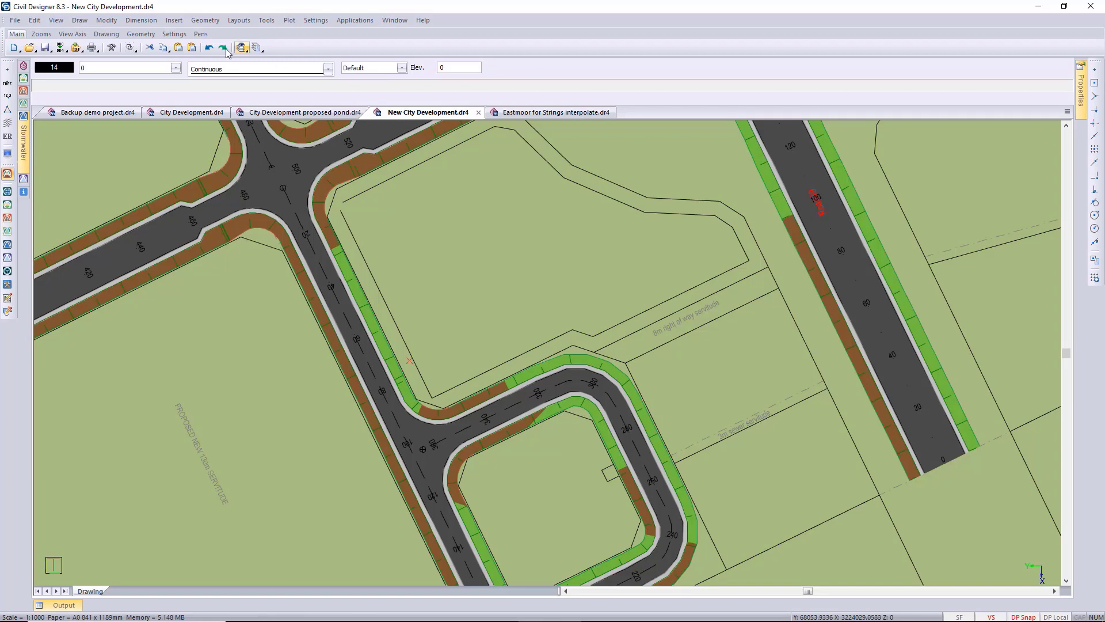
Trim the two offset lines at the top-left corner near the road intersection, then recentre the erf.
{"action": "left_click", "coordinate": [113, 21]}
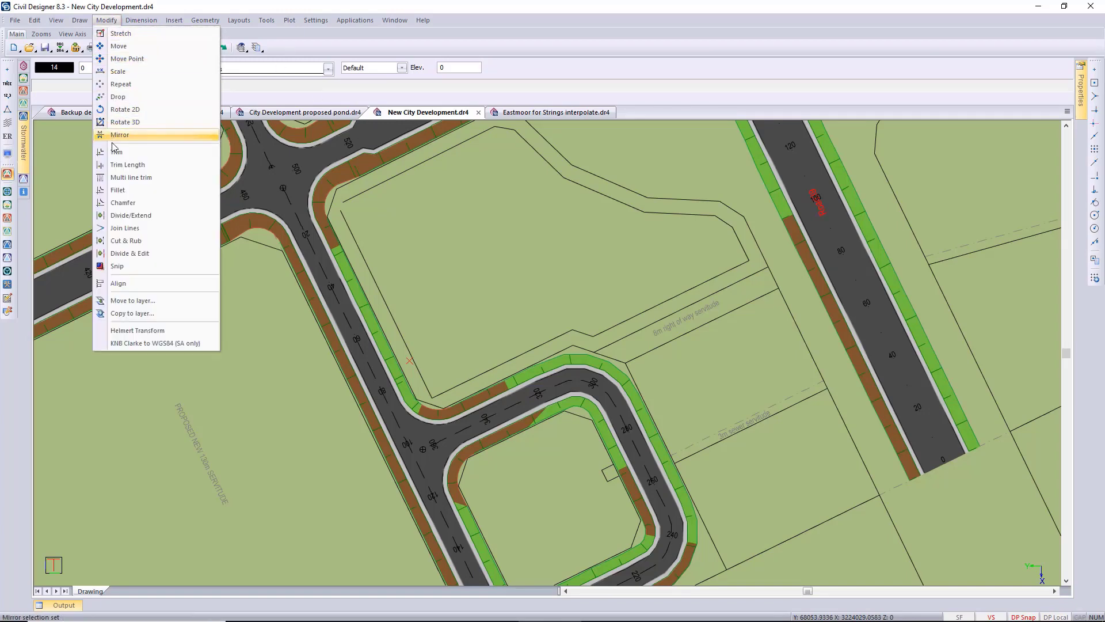
{"action": "left_click", "coordinate": [118, 152]}
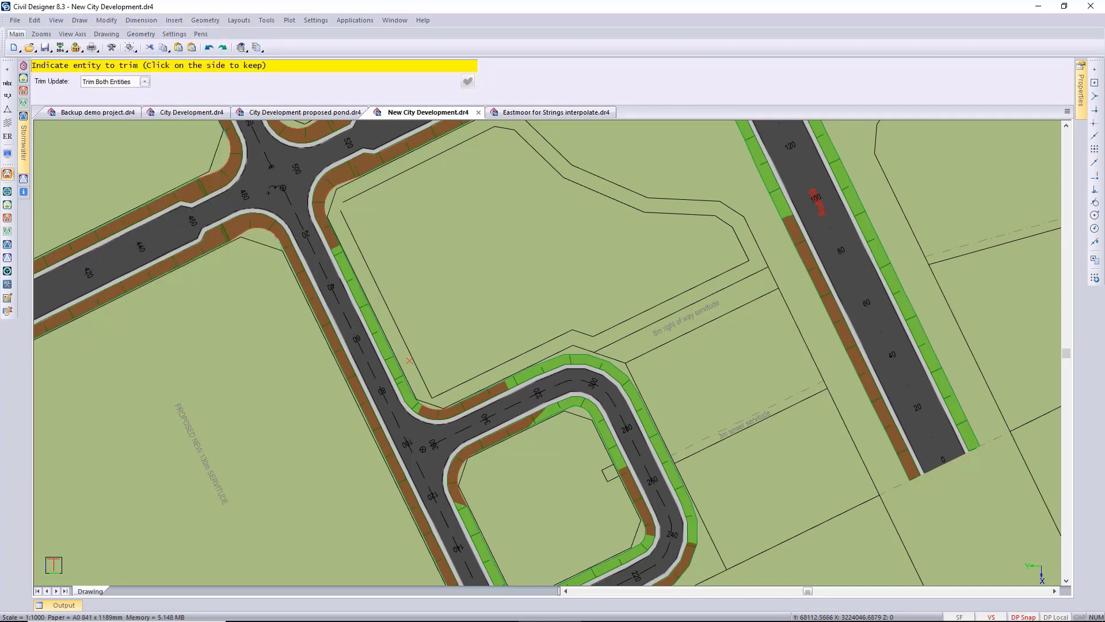
{"action": "left_click", "coordinate": [359, 197]}
{"action": "left_click", "coordinate": [353, 226]}
{"action": "right_click", "coordinate": [405, 218]}
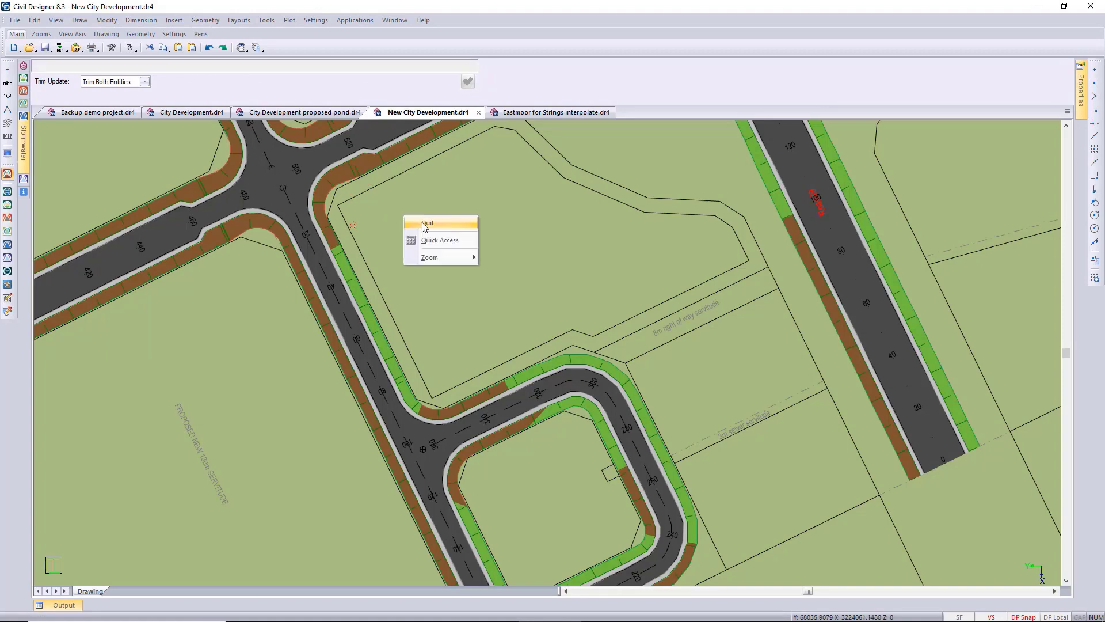
{"action": "left_click", "coordinate": [426, 223]}
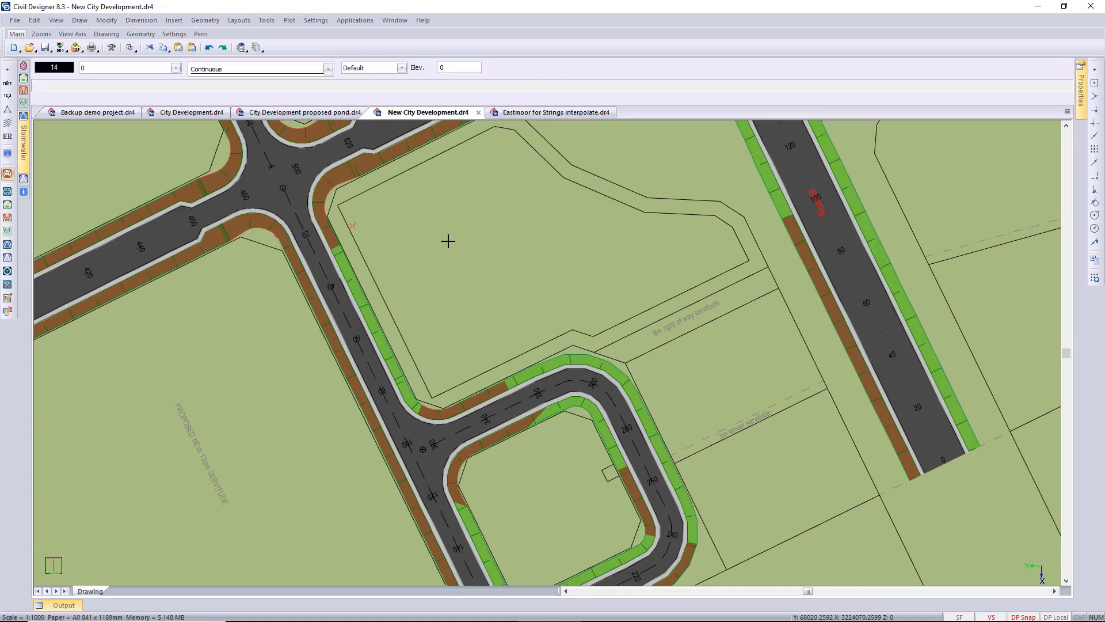
{"action": "middle_click_drag", "start_coordinate": [448, 241], "coordinate": [435, 285]}
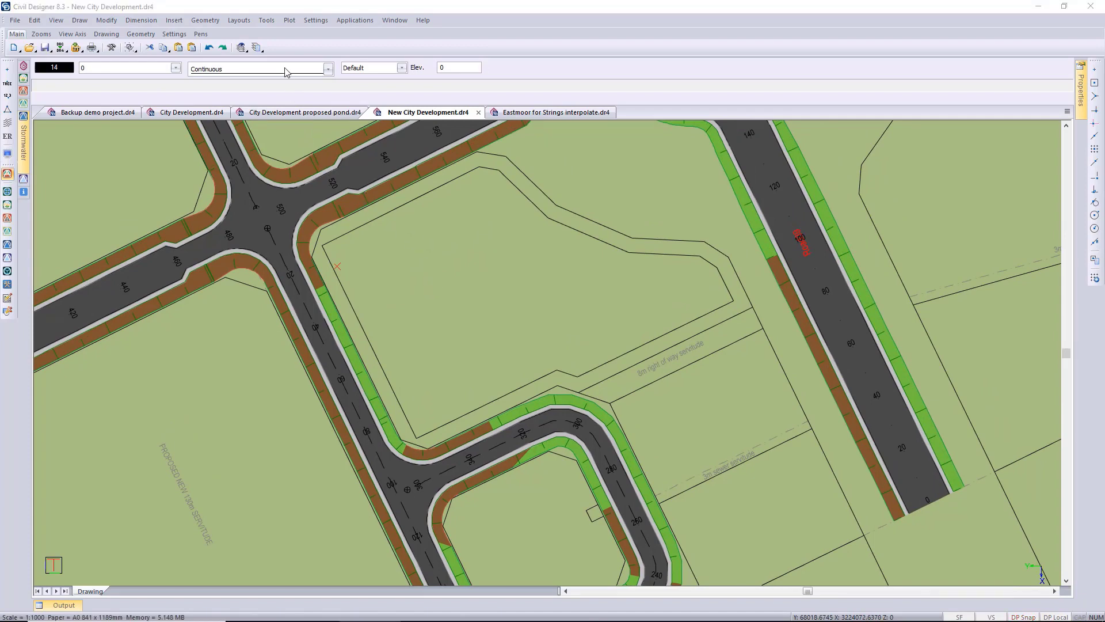
Convert the offset outline's lines into a single polyline with Line to Polyline, deleting the originals.
{"action": "left_click", "coordinate": [267, 20]}
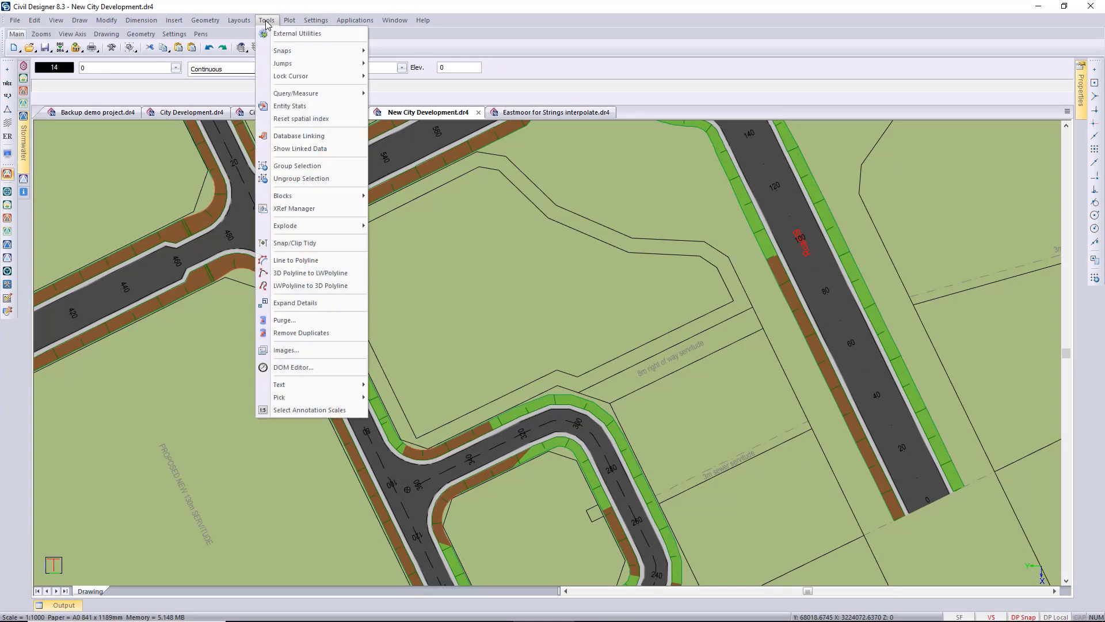
{"action": "left_click", "coordinate": [307, 262]}
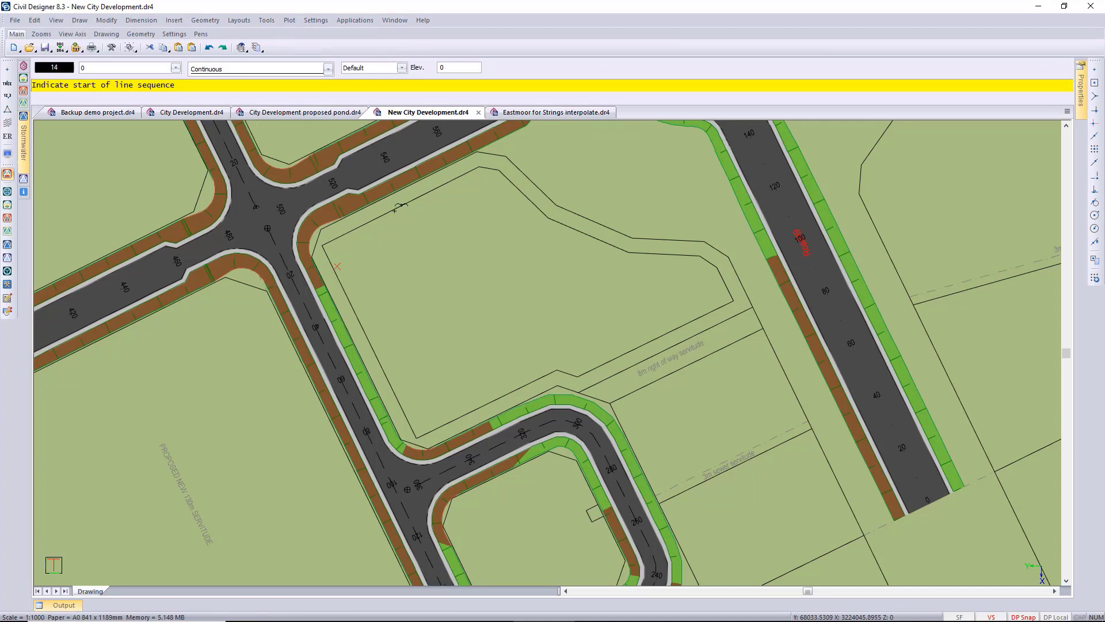
{"action": "left_click", "coordinate": [394, 211]}
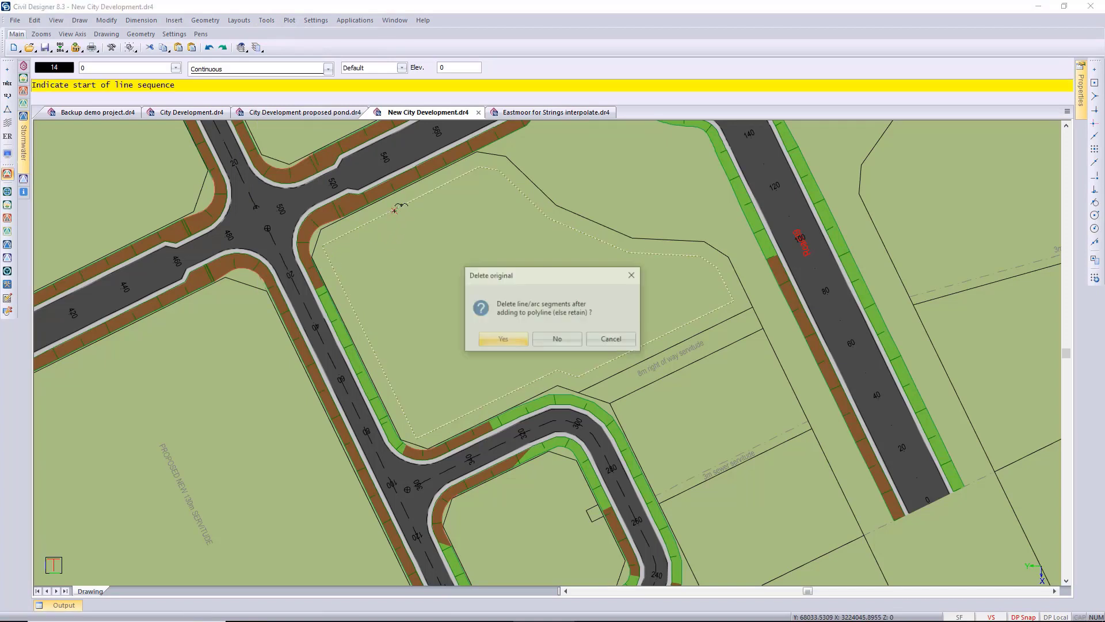
{"action": "left_click", "coordinate": [499, 341]}
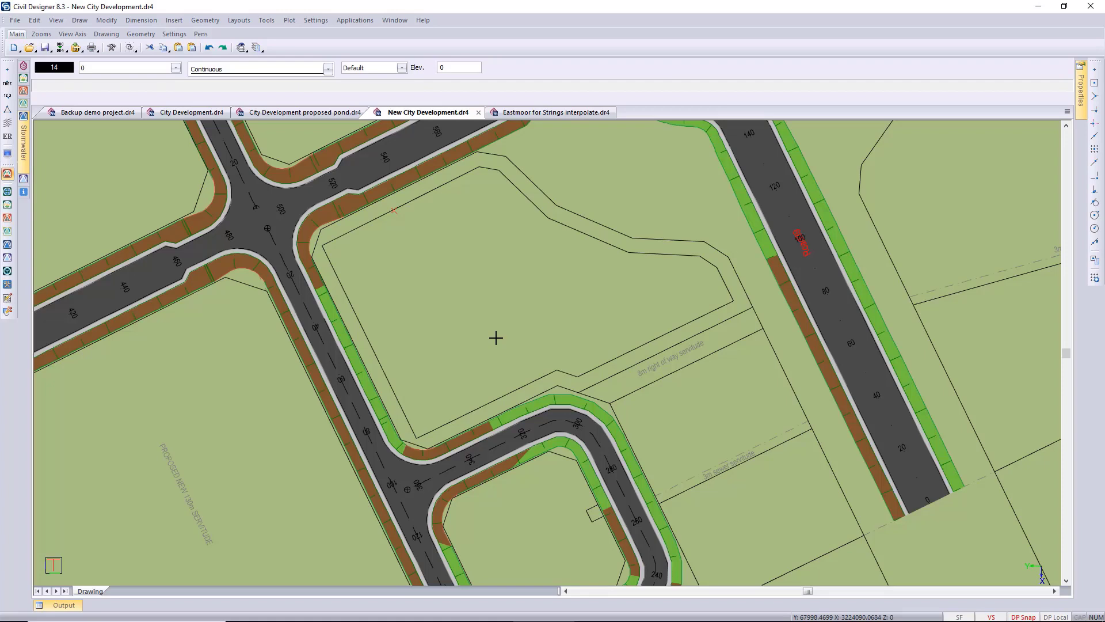
Switch the drawing back to Terrain Mode.
{"action": "left_click", "coordinate": [356, 22]}
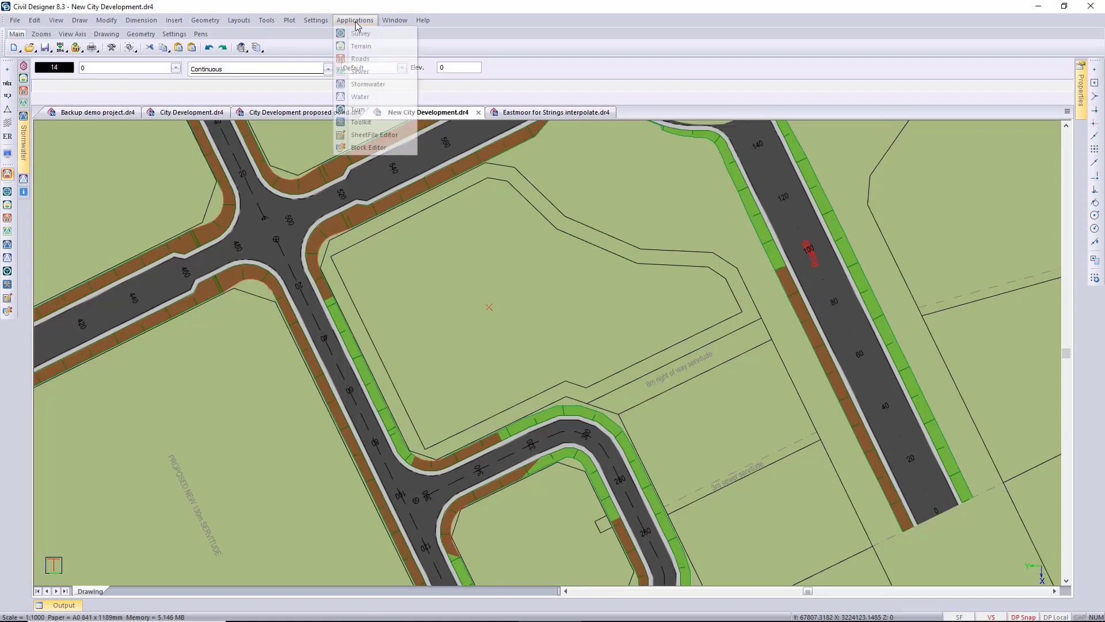
{"action": "left_click", "coordinate": [373, 46]}
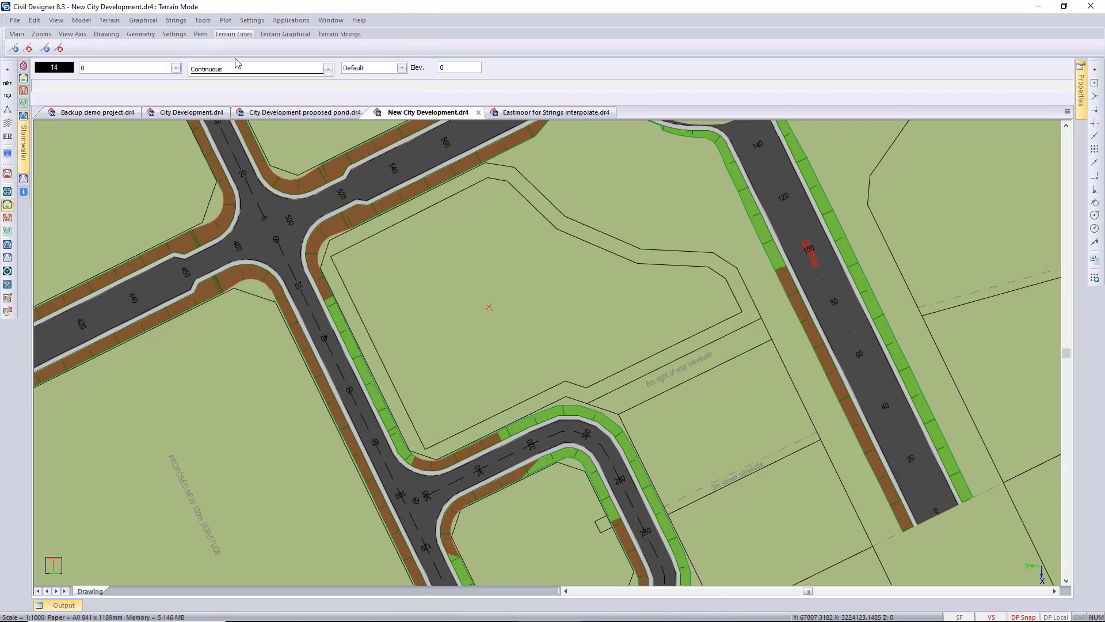
{"action": "left_click", "coordinate": [144, 24]}
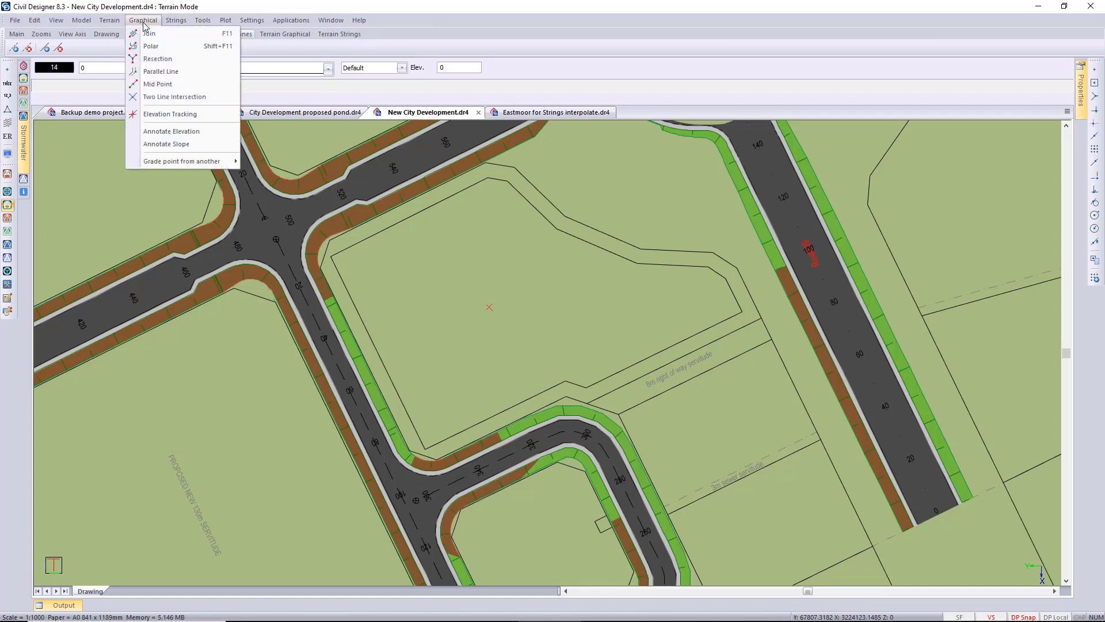
Set up Elevation Tracking to use the strings model and add height text on each pick.
{"action": "left_click", "coordinate": [182, 118]}
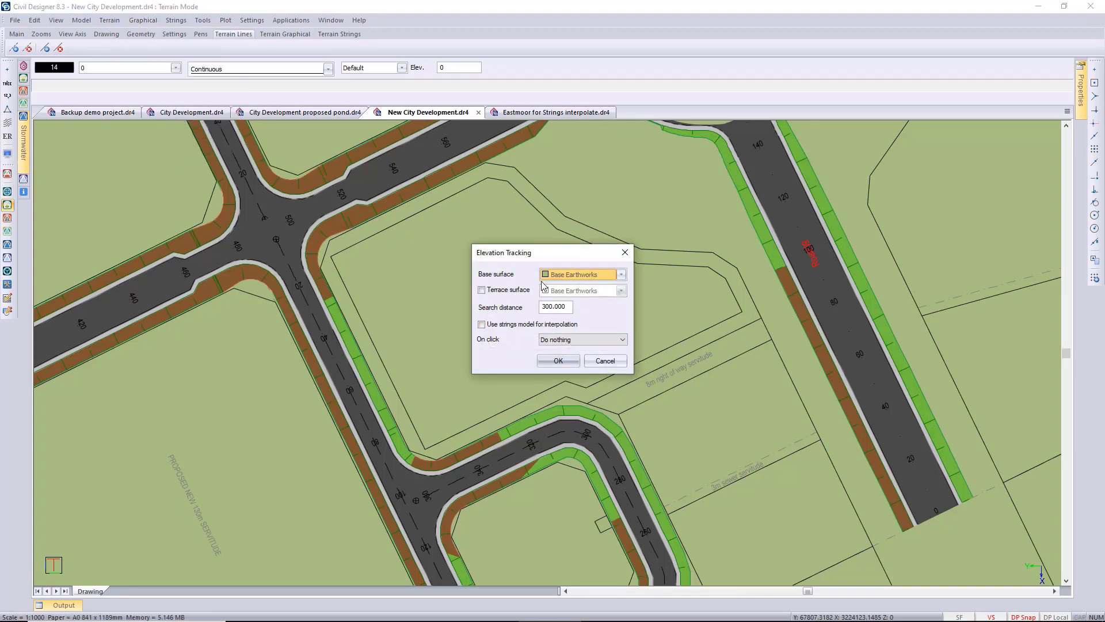
{"action": "left_click", "coordinate": [482, 324]}
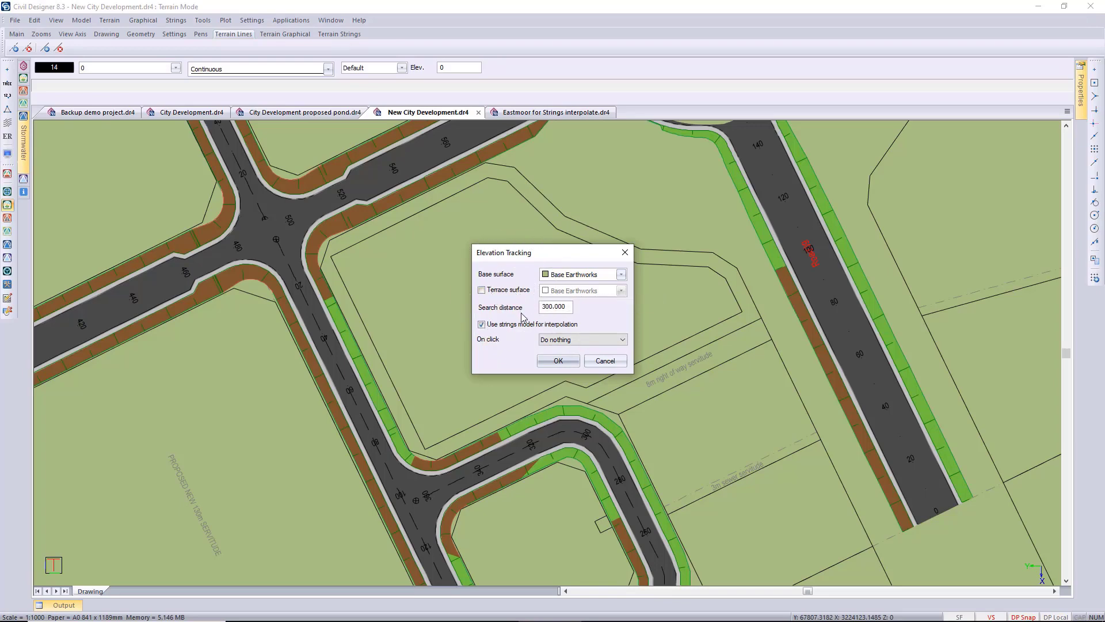
{"action": "left_click", "coordinate": [566, 339]}
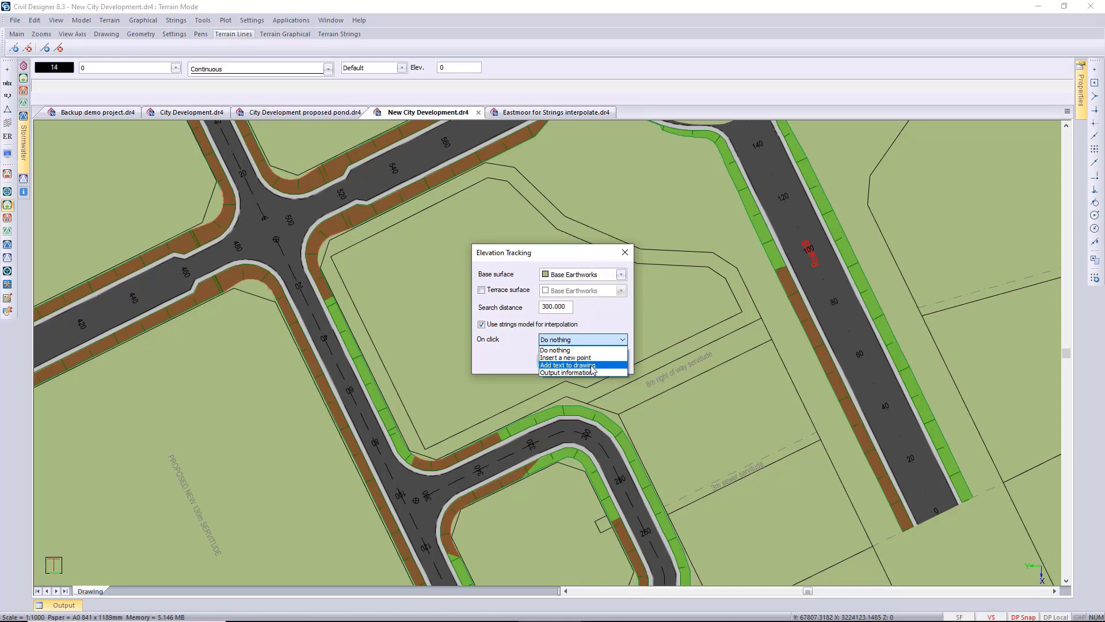
{"action": "left_click", "coordinate": [587, 365]}
{"action": "left_click", "coordinate": [563, 361]}
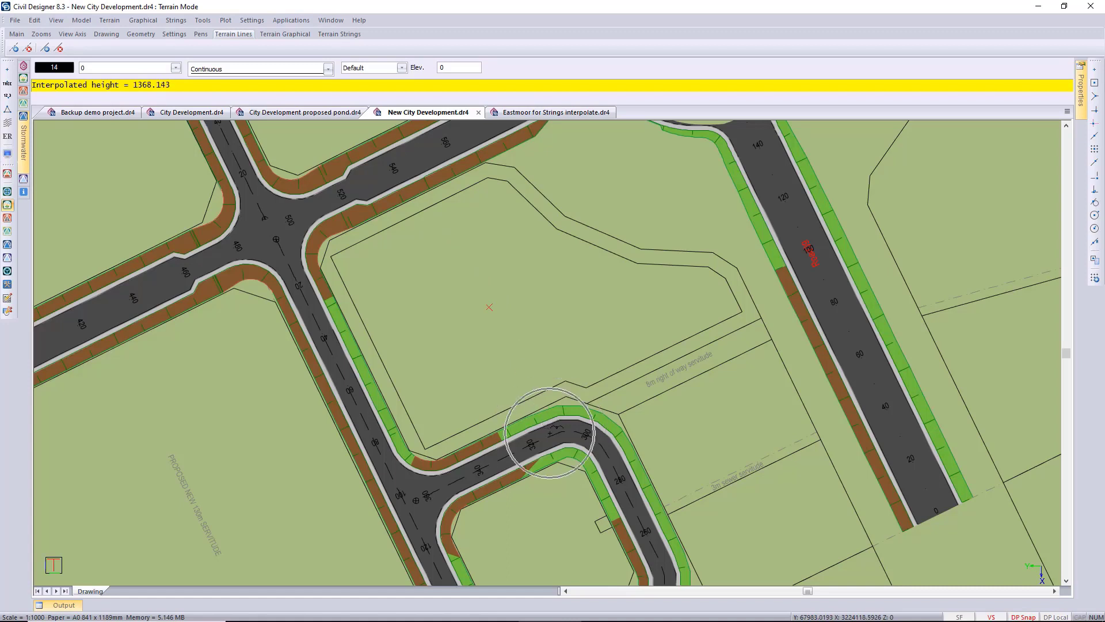
Place a 1366.595 height label at the erf centre and end tracking.
{"action": "left_click", "coordinate": [495, 315]}
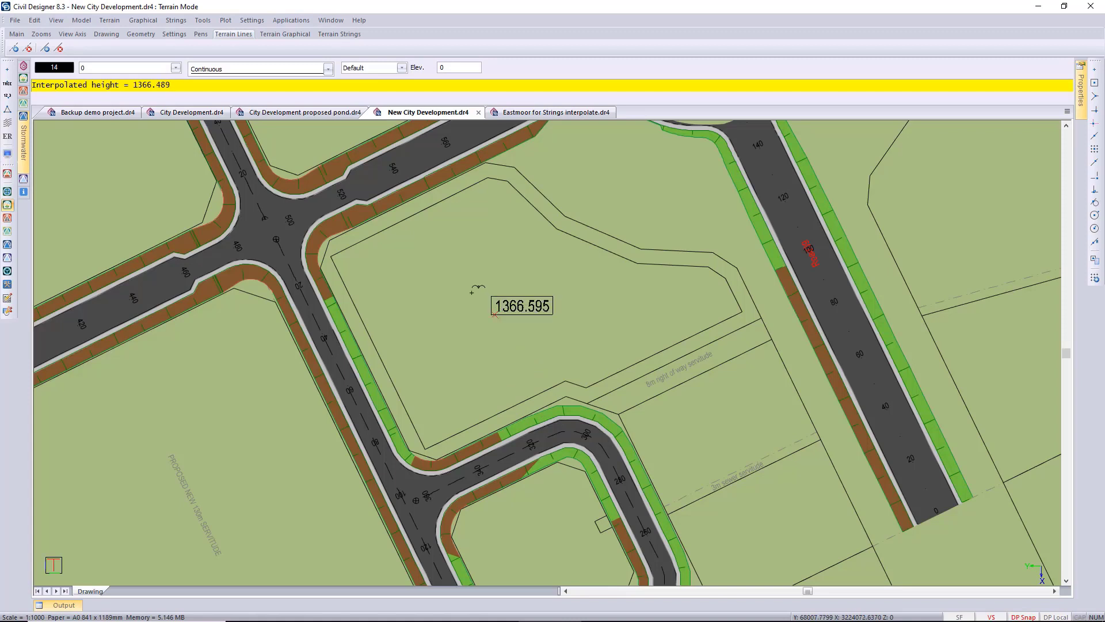
{"action": "right_click", "coordinate": [462, 281]}
{"action": "left_click", "coordinate": [486, 301]}
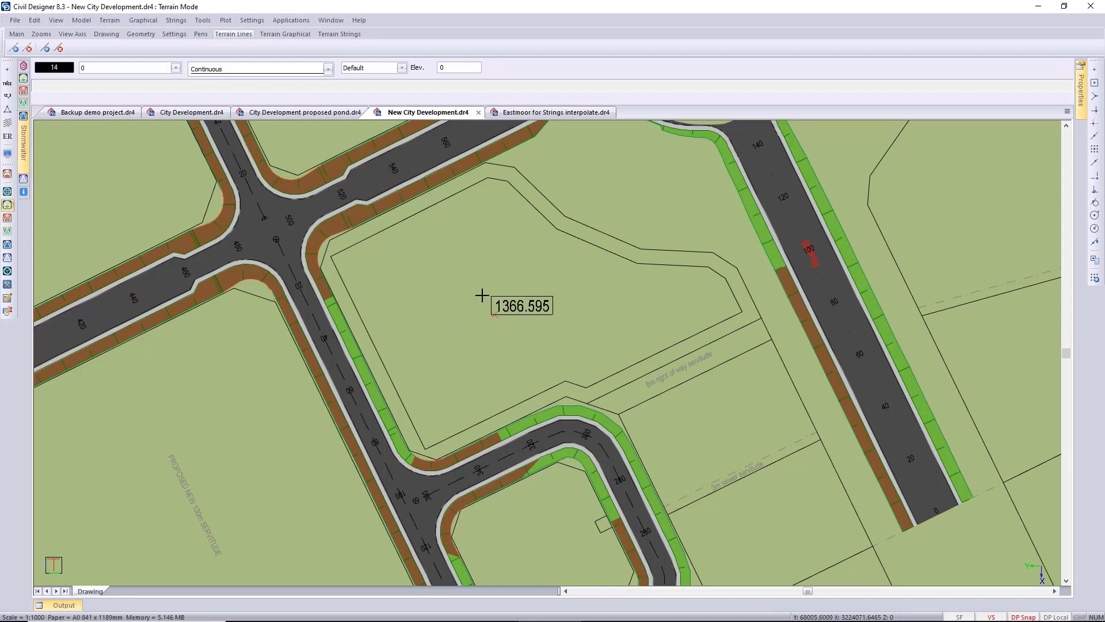
{"action": "left_click", "coordinate": [144, 20]}
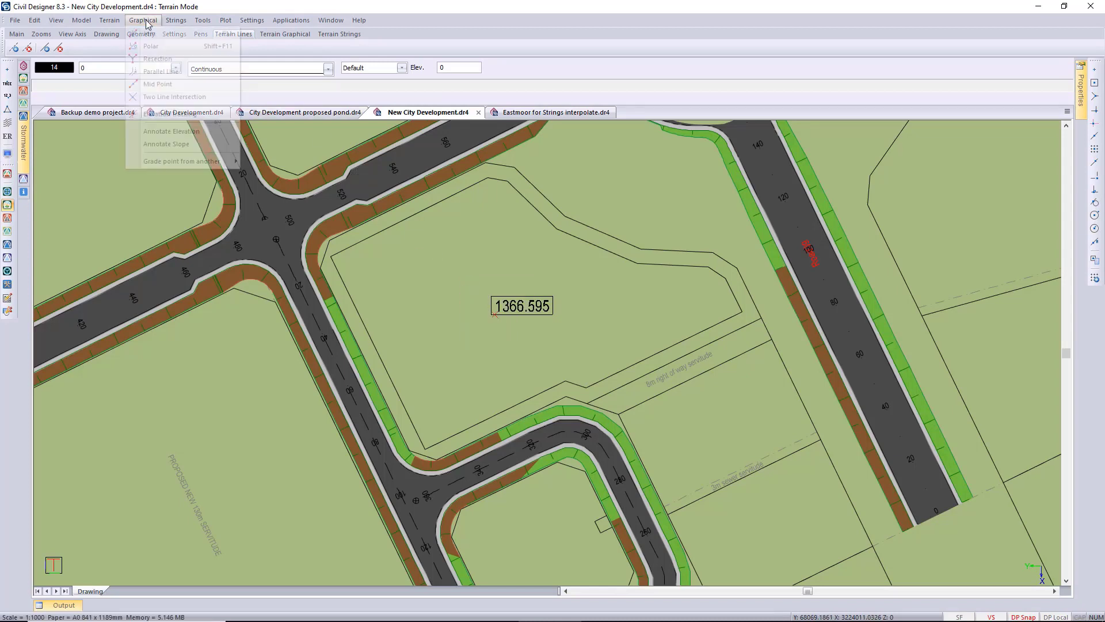
Annotate a 1366.64 spot height on the erf with Annotate Elevation, then quit the command.
{"action": "left_click", "coordinate": [189, 136]}
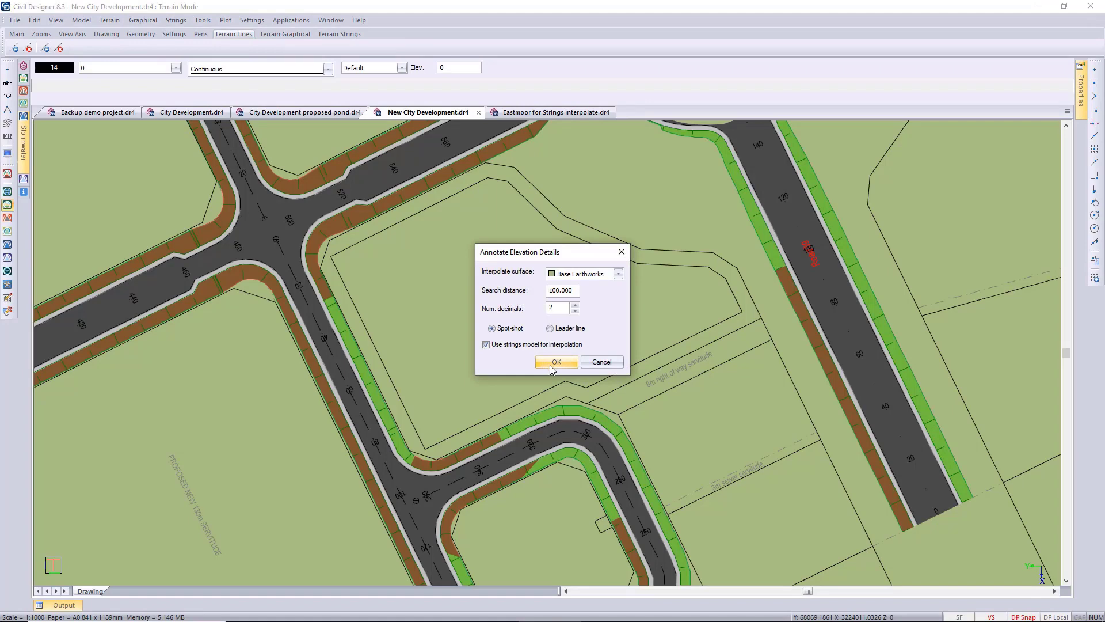
{"action": "left_click", "coordinate": [550, 365]}
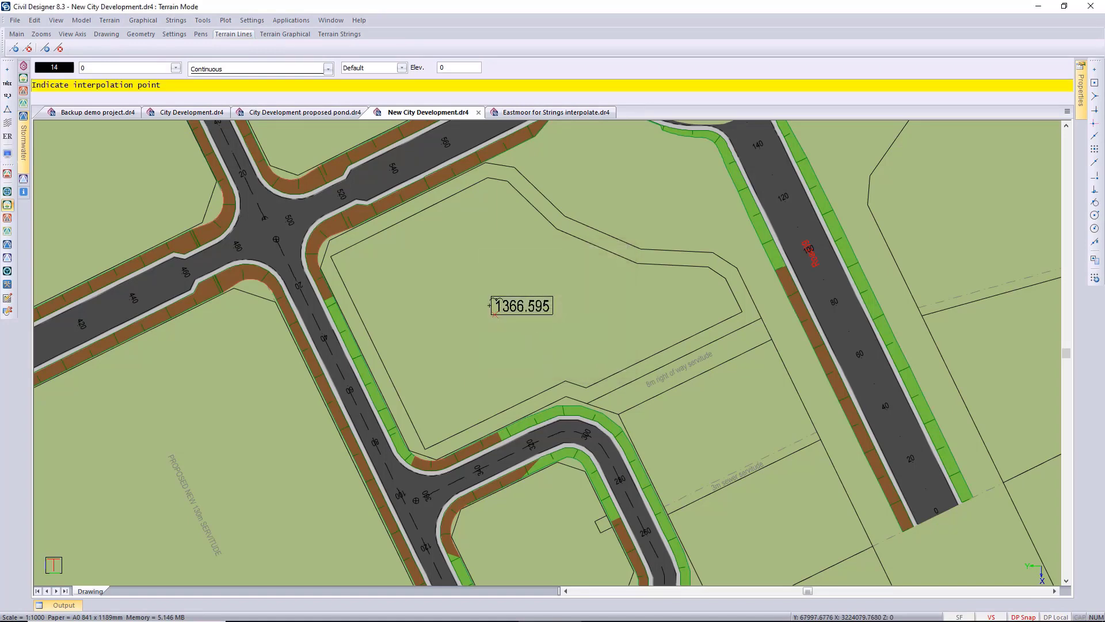
{"action": "left_click", "coordinate": [427, 275]}
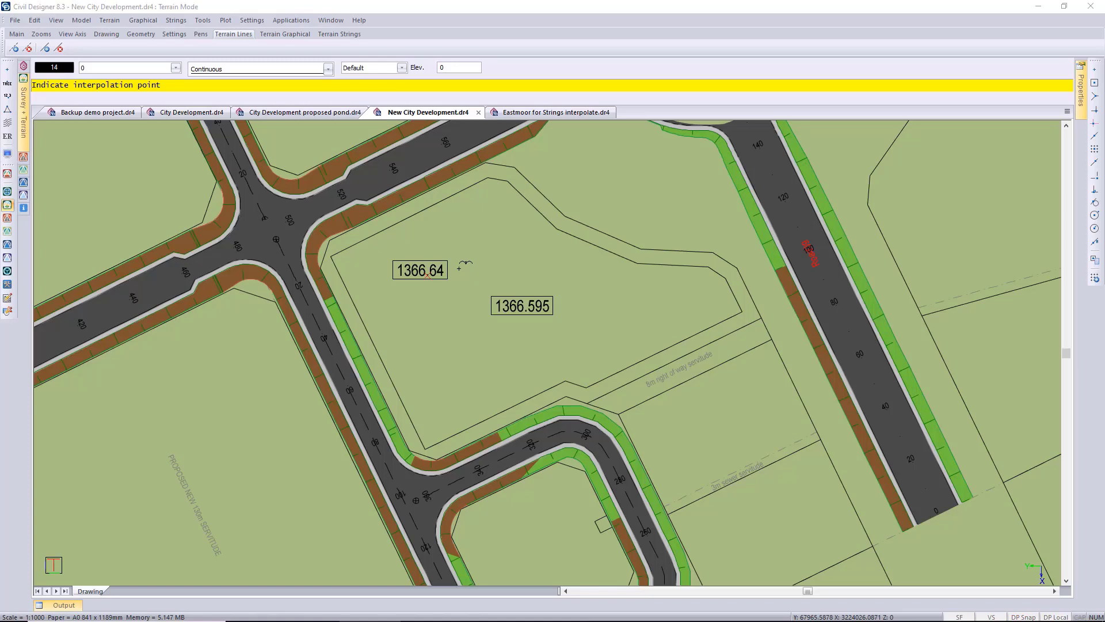
{"action": "right_click", "coordinate": [464, 268]}
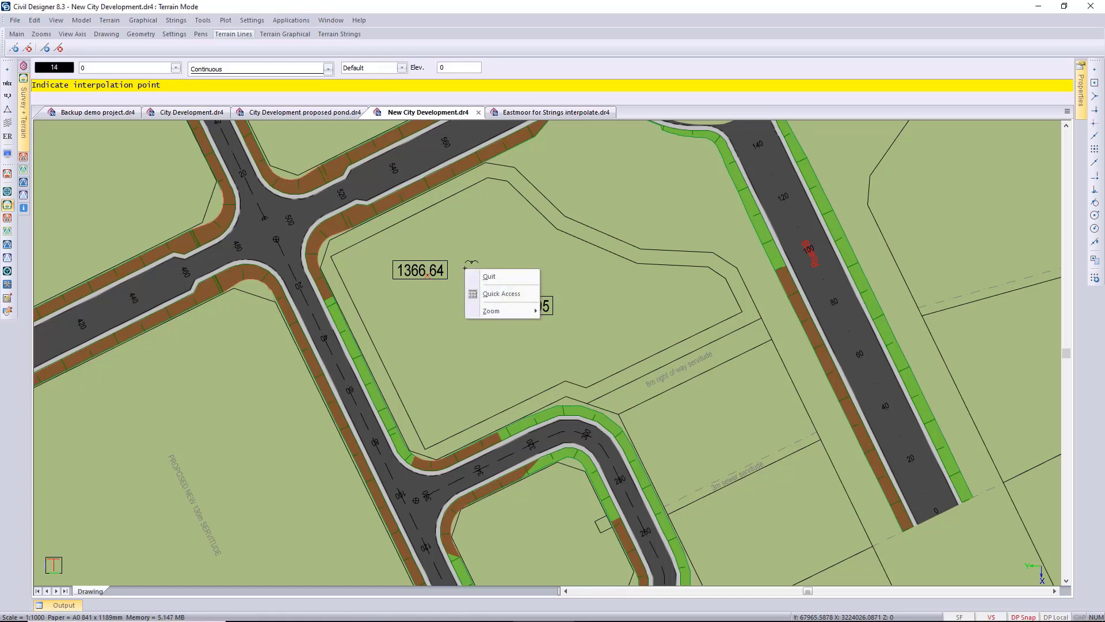
{"action": "left_click", "coordinate": [487, 277]}
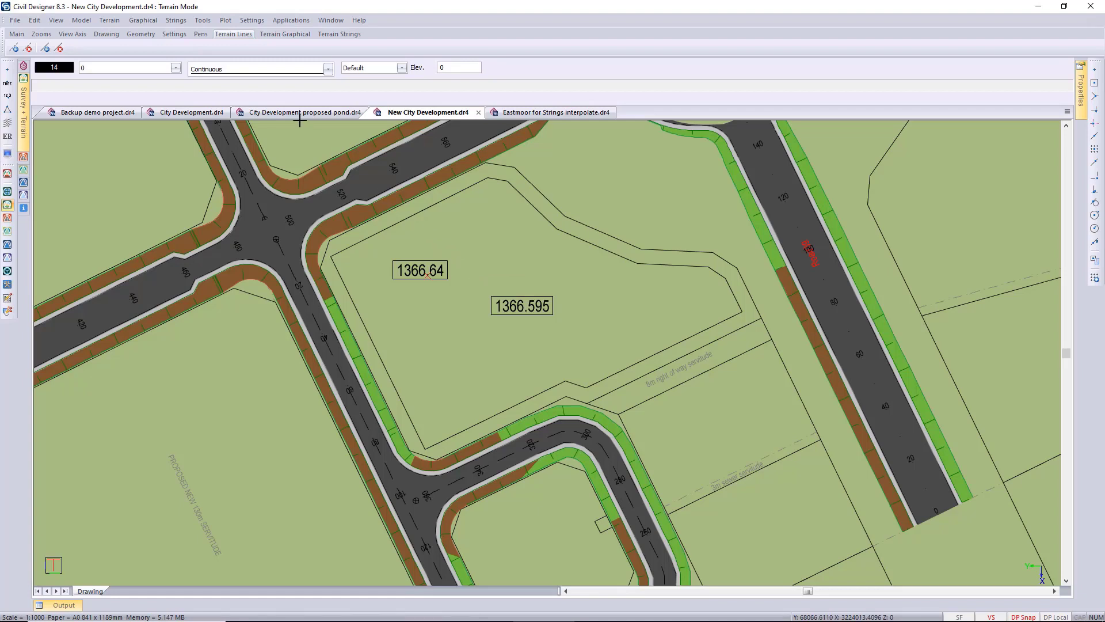
Run String from polyline and pick the erf's inner boundary polyline.
{"action": "left_click", "coordinate": [176, 20]}
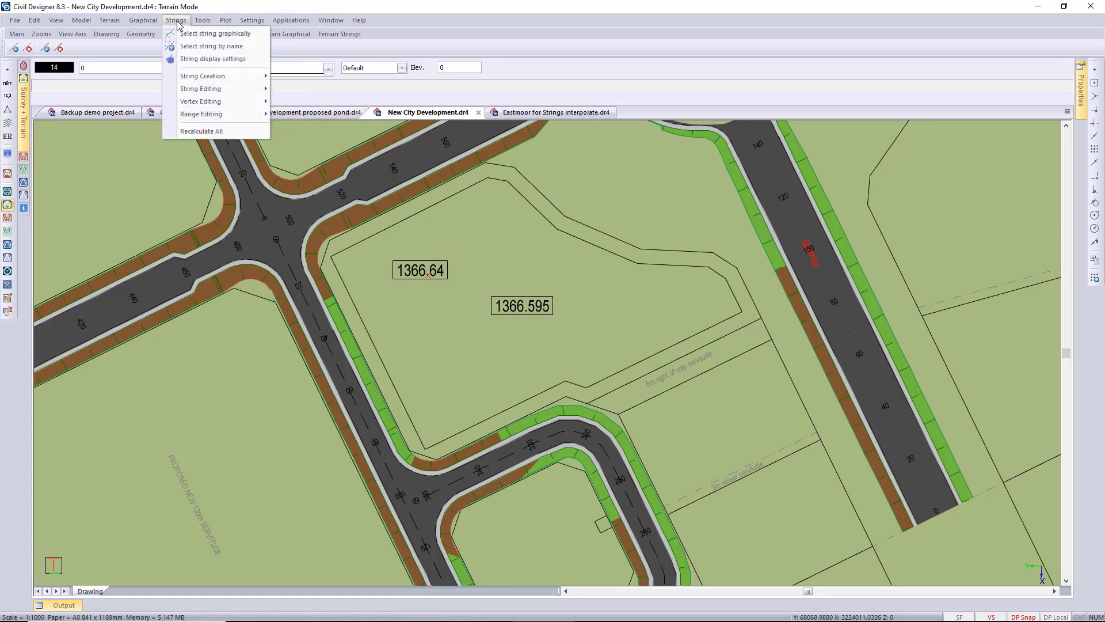
{"action": "mouse_move", "coordinate": [209, 79]}
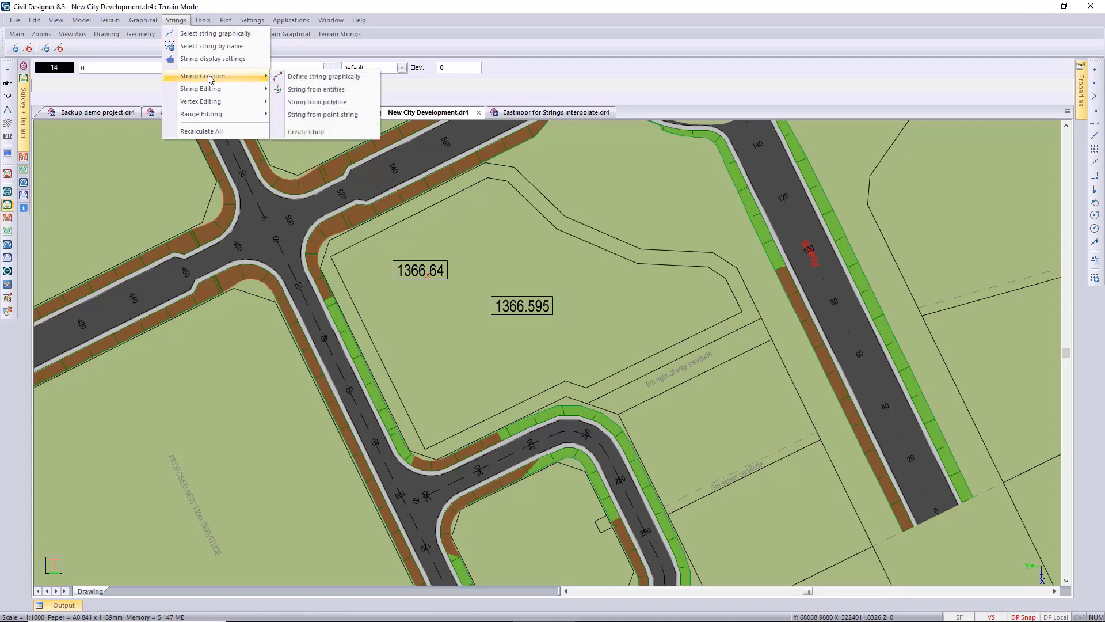
{"action": "left_click", "coordinate": [339, 108]}
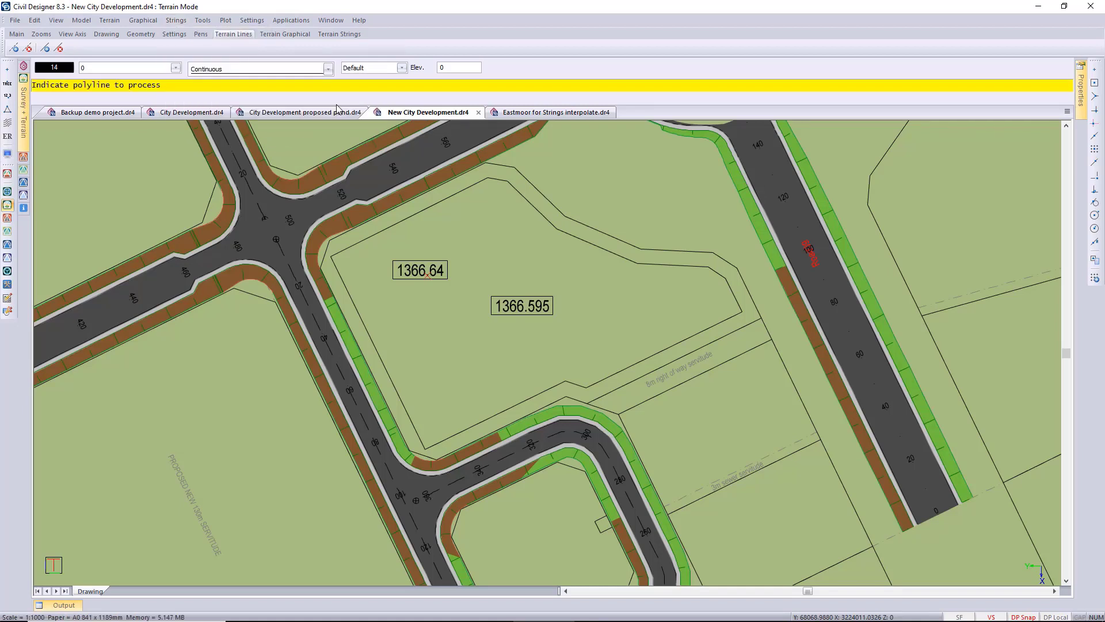
{"action": "left_click", "coordinate": [139, 90]}
{"action": "left_click", "coordinate": [440, 201]}
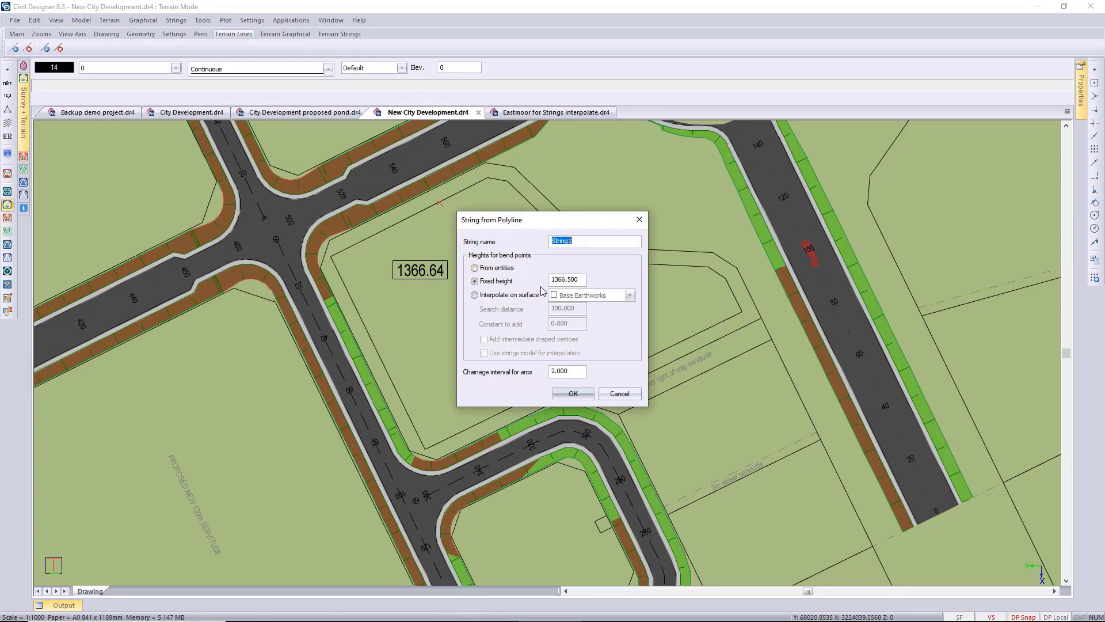
Create String1 at fixed height 1366 with chainage interval 5, deleting the source polyline.
{"action": "left_click_drag", "start_coordinate": [563, 227], "coordinate": [674, 223]}
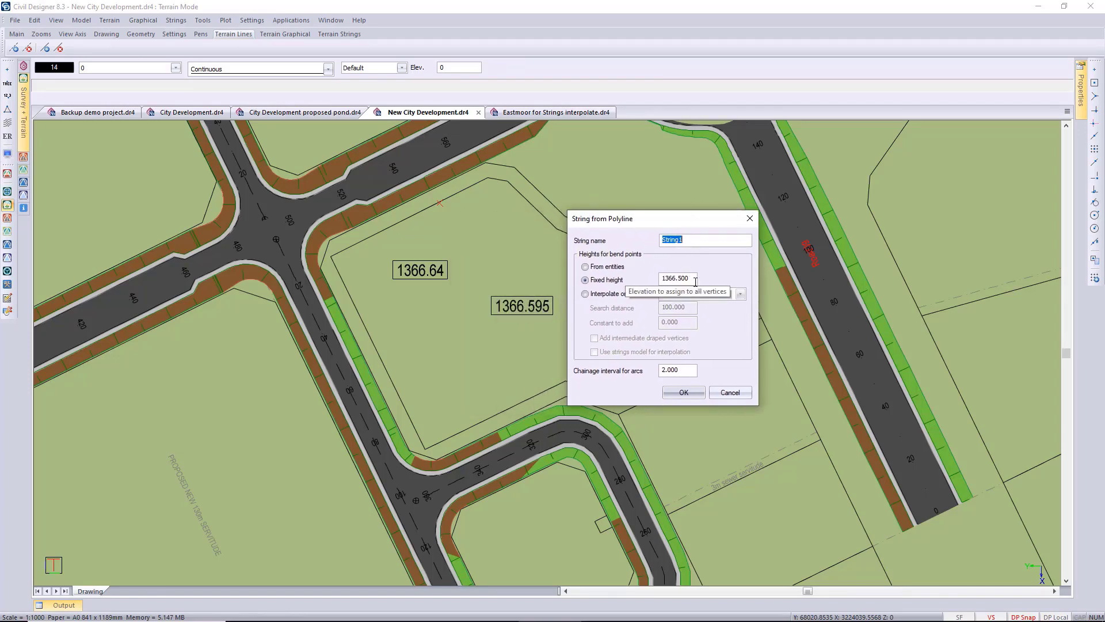
{"action": "left_click_drag", "start_coordinate": [695, 281], "coordinate": [663, 280]}
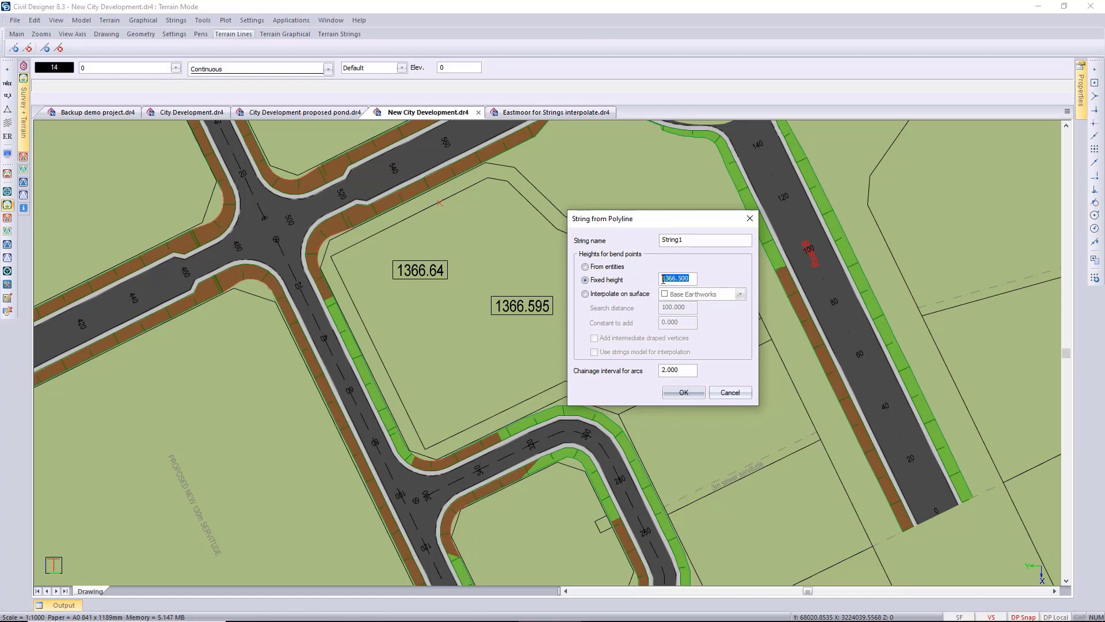
{"action": "type", "text": "1"}
{"action": "left_click_drag", "start_coordinate": [683, 369], "coordinate": [638, 375]}
{"action": "type", "text": "5"}
{"action": "left_click", "coordinate": [683, 392]}
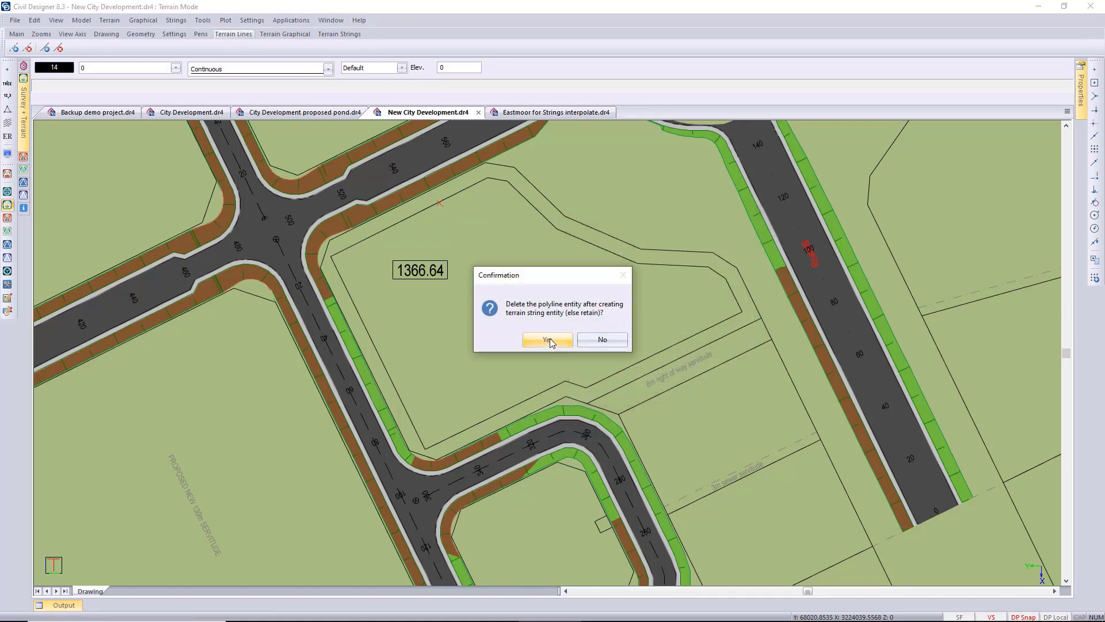
{"action": "left_click", "coordinate": [547, 340]}
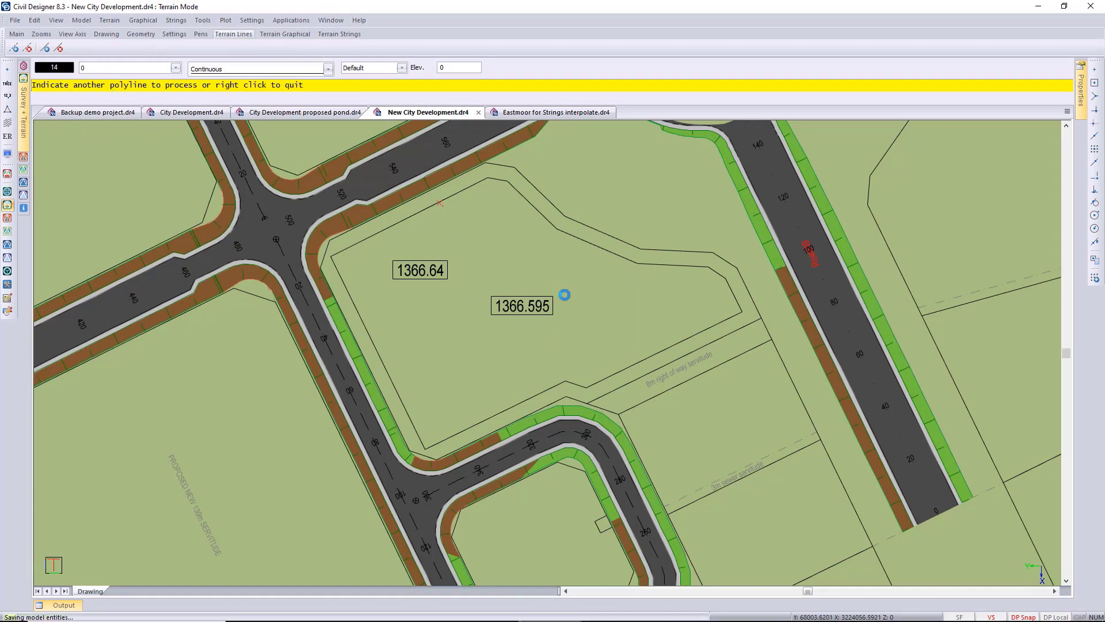
End the conversion and confirm String1 is a closed 11-vertex string at Z 1366.0000.
{"action": "right_click", "coordinate": [593, 305]}
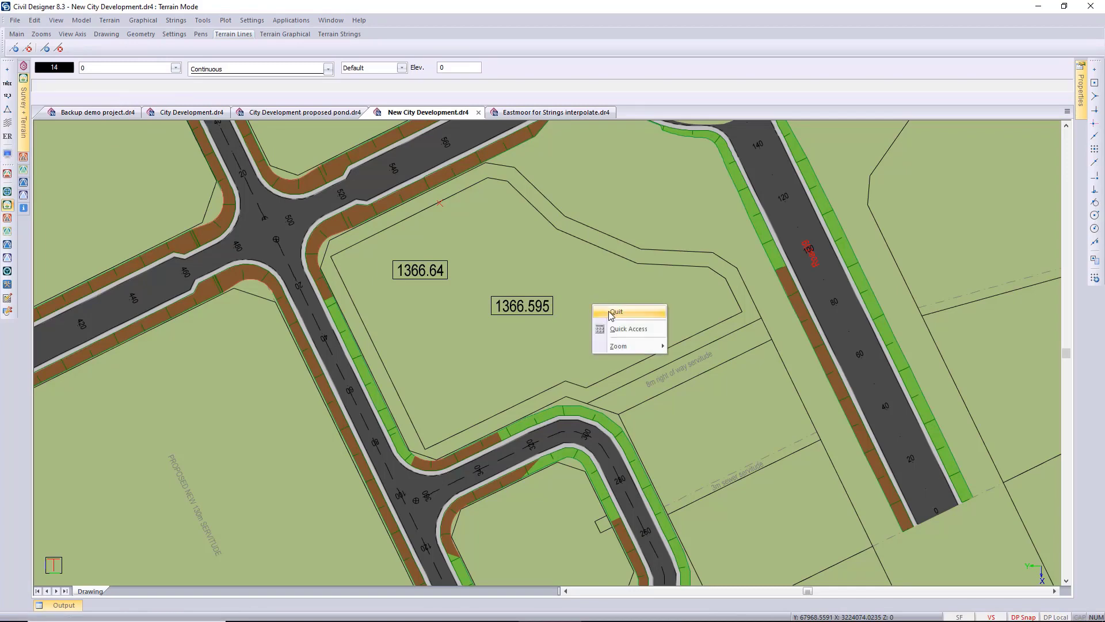
{"action": "left_click", "coordinate": [612, 312]}
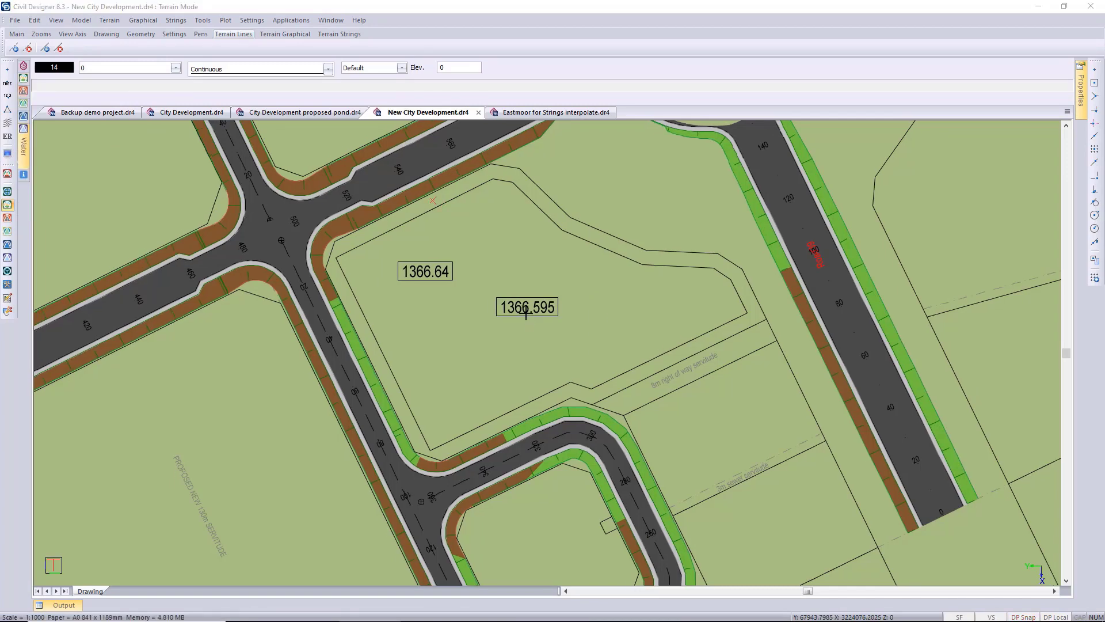
{"action": "left_click", "coordinate": [544, 216]}
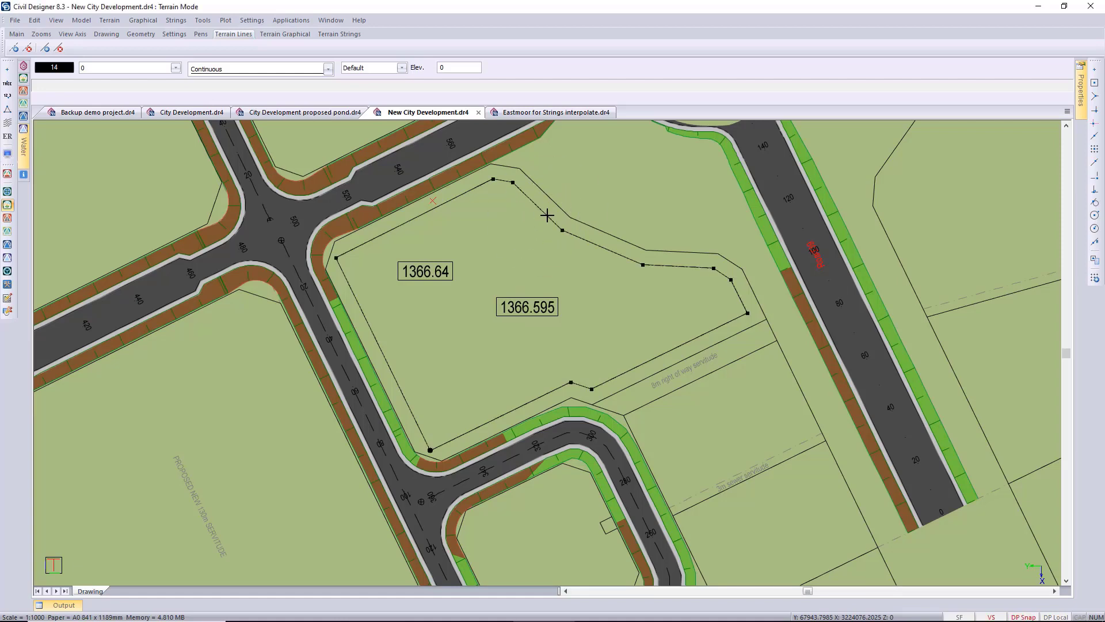
{"action": "left_click", "coordinate": [1082, 101]}
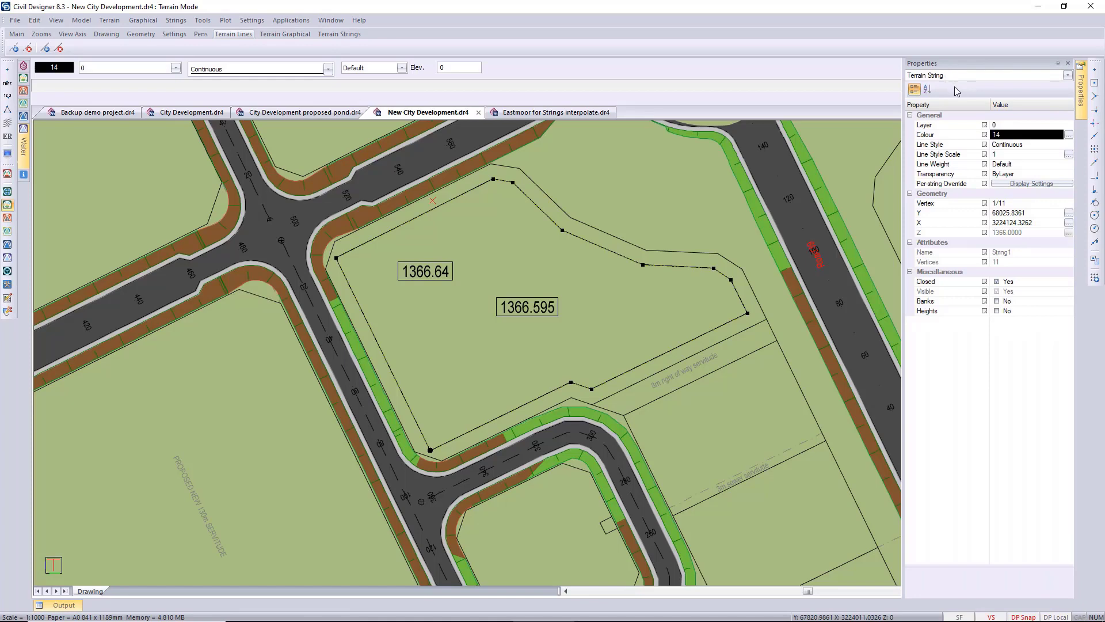
{"action": "left_click", "coordinate": [1002, 236]}
{"action": "left_click", "coordinate": [660, 249]}
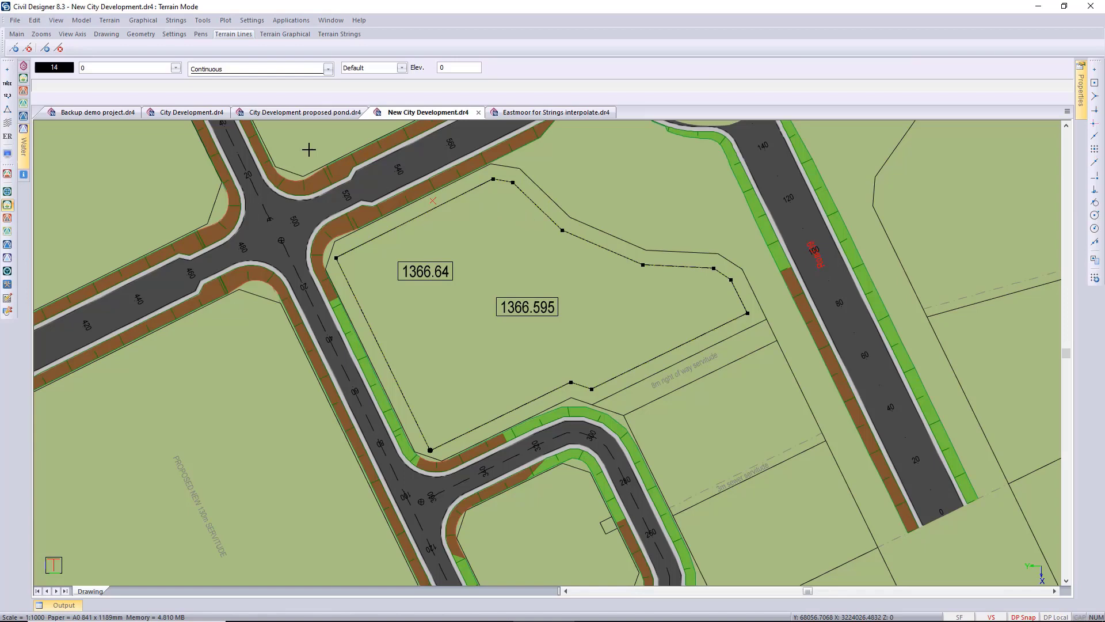
Start a child string on the outside of String1, targeting R_String1 on Base Earthworks.
{"action": "left_click", "coordinate": [176, 20]}
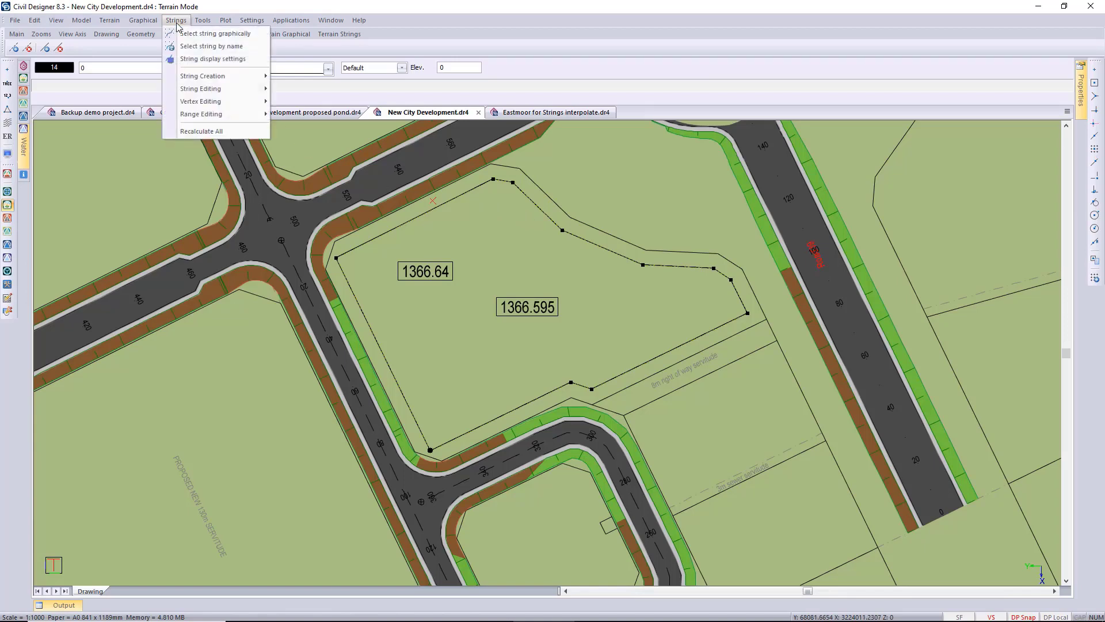
{"action": "mouse_move", "coordinate": [207, 76]}
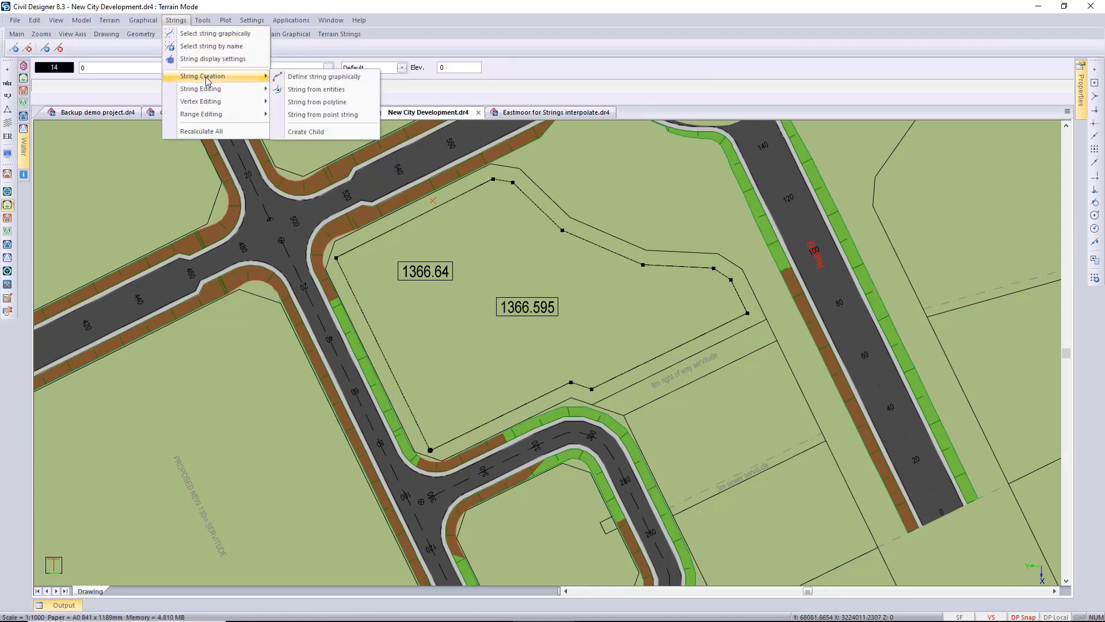
{"action": "left_click", "coordinate": [323, 133]}
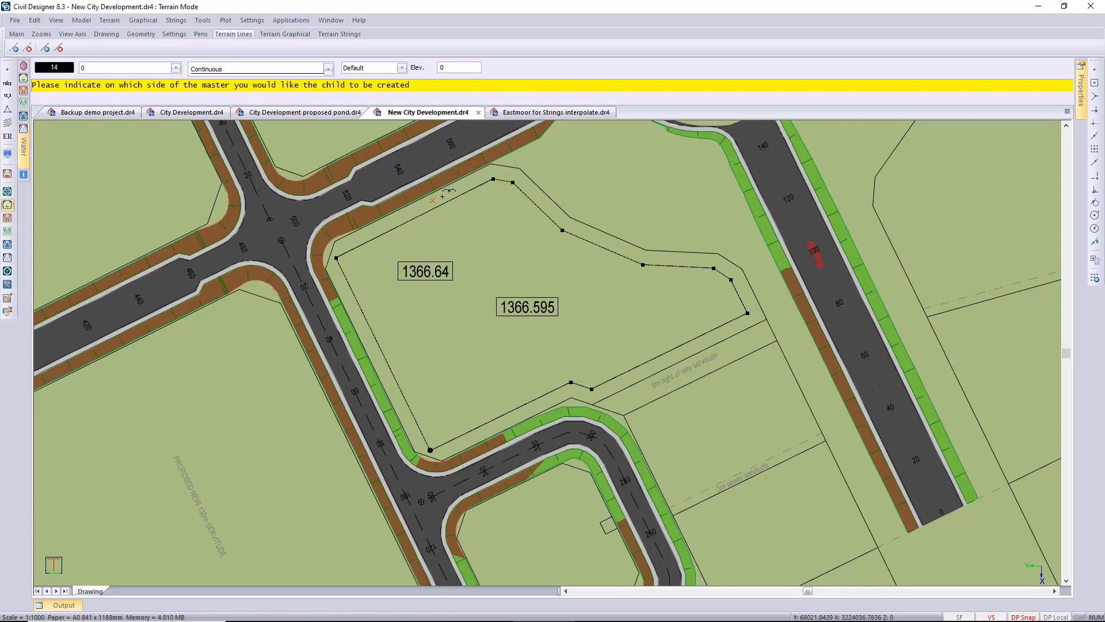
{"action": "left_click", "coordinate": [451, 195]}
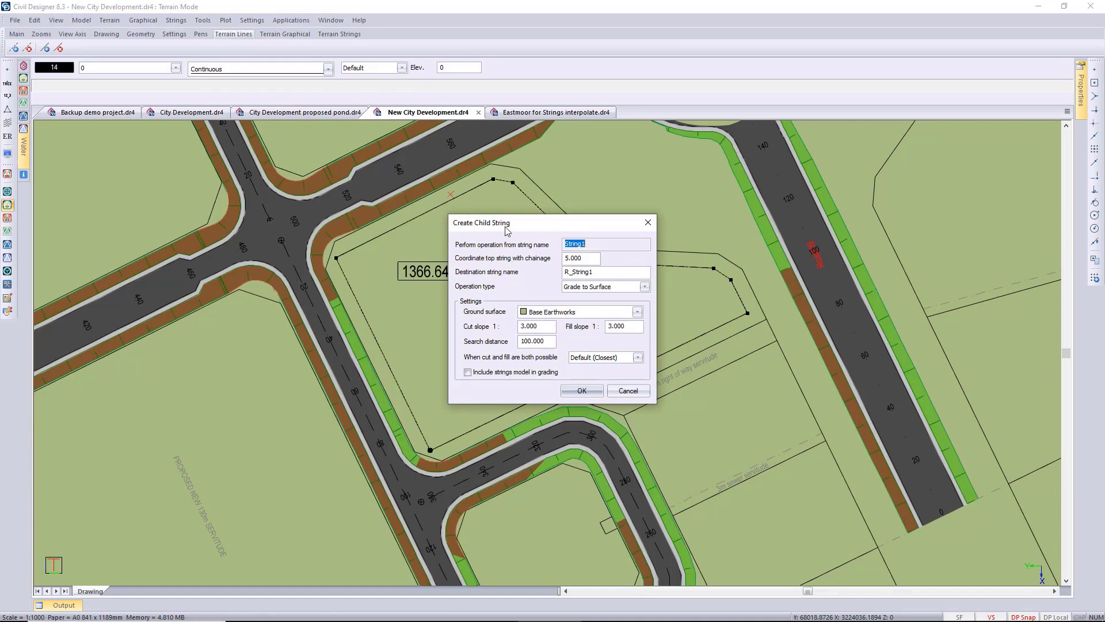
Grade R_String1 to the Base Earthworks surface at 1:3 cut/fill, including the strings model.
{"action": "left_click", "coordinate": [645, 287]}
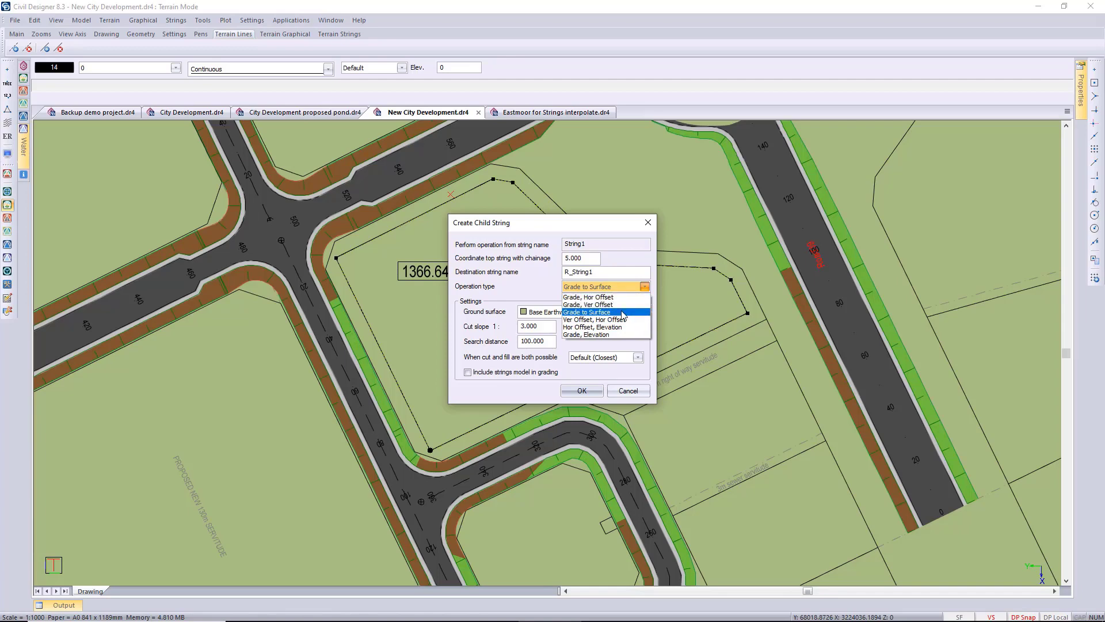
{"action": "left_click", "coordinate": [610, 312]}
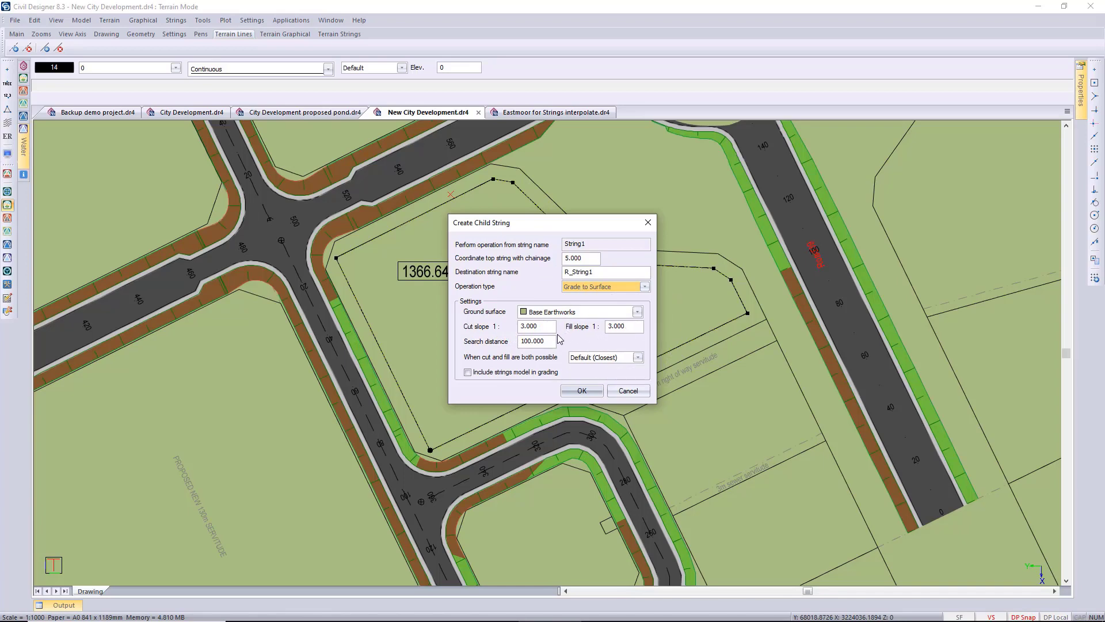
{"action": "left_click", "coordinate": [468, 372]}
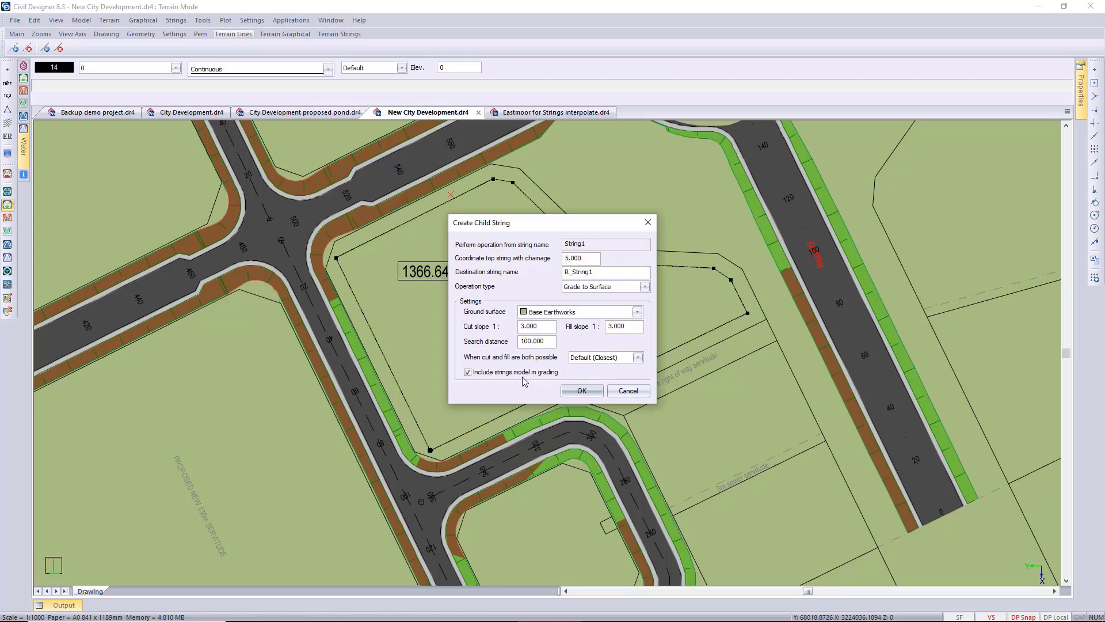
{"action": "left_click", "coordinate": [577, 391]}
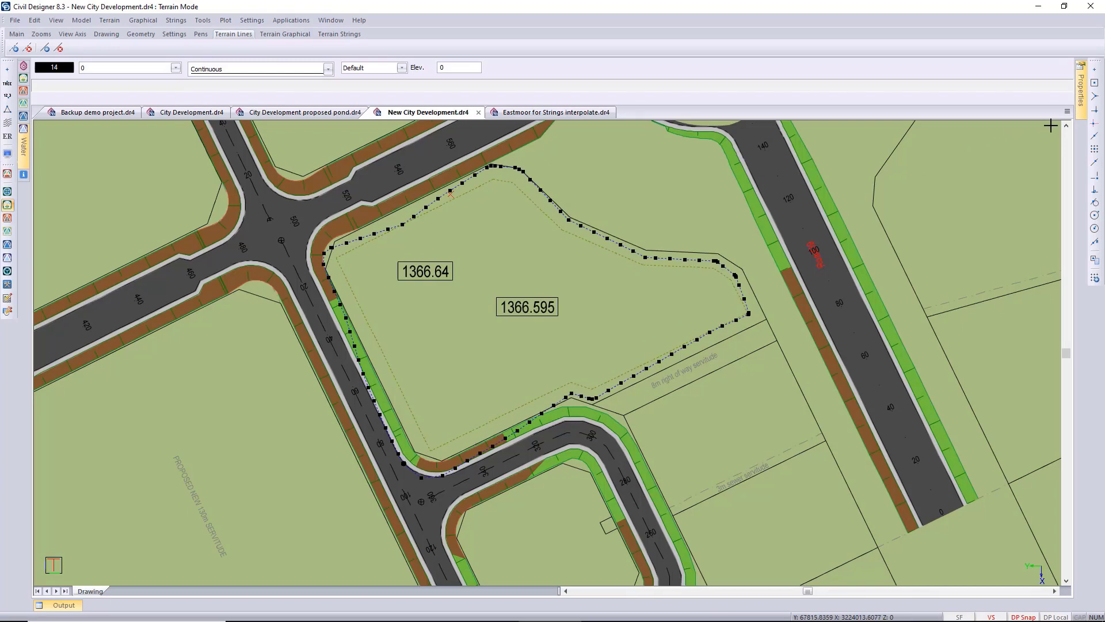
Set Banks to Yes for R_String1, deselect it, and frame the whole platform.
{"action": "mouse_move", "coordinate": [1082, 101]}
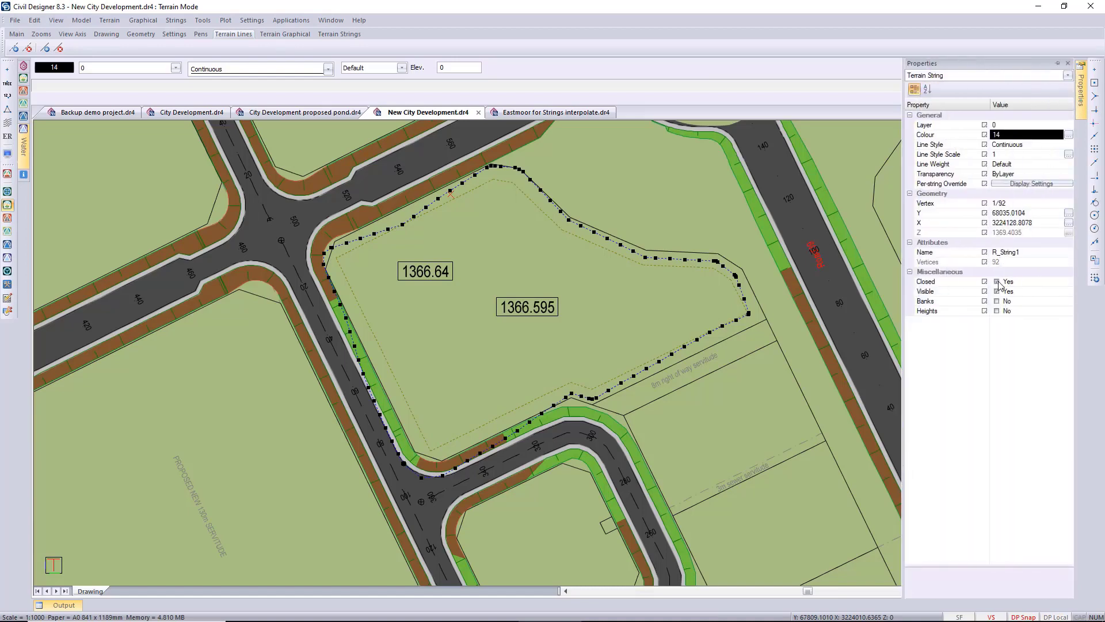
{"action": "left_click", "coordinate": [997, 301]}
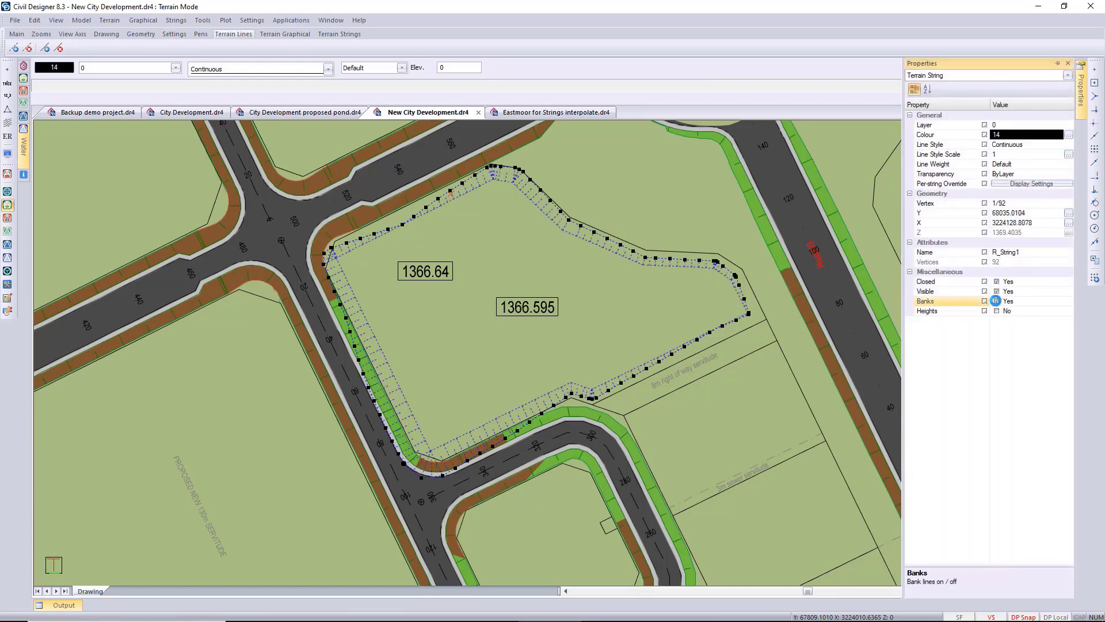
{"action": "left_click", "coordinate": [600, 297]}
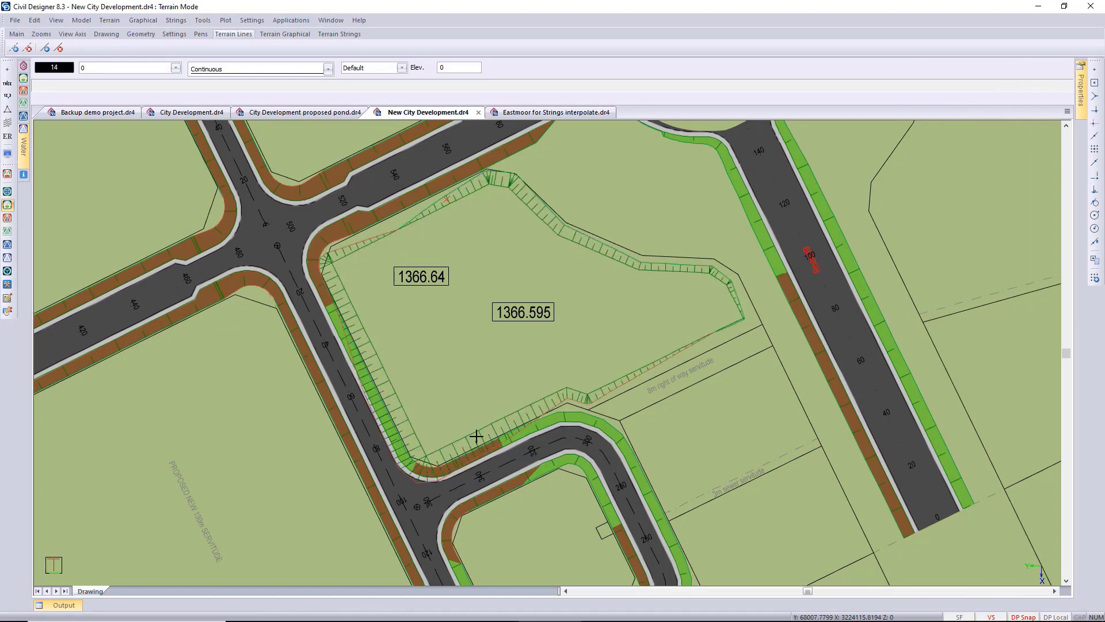
{"action": "scroll", "coordinate": [450, 450], "scroll_direction": "up", "scroll_amount": 2}
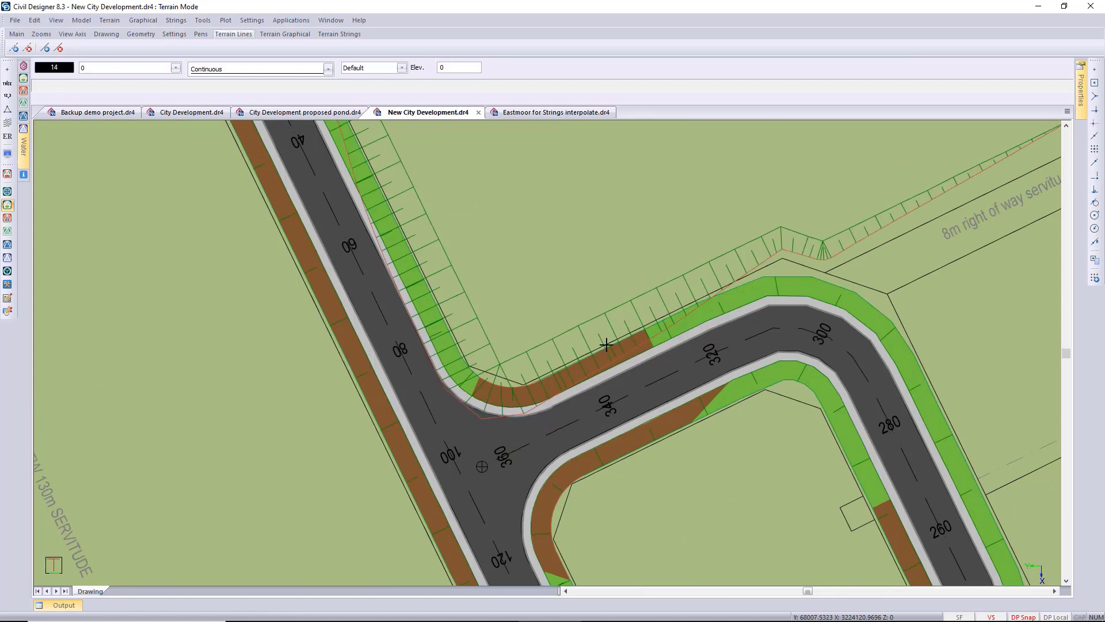
{"action": "scroll", "coordinate": [580, 326], "scroll_direction": "down", "scroll_amount": 3}
{"action": "scroll", "coordinate": [548, 338], "scroll_direction": "up", "scroll_amount": 1}
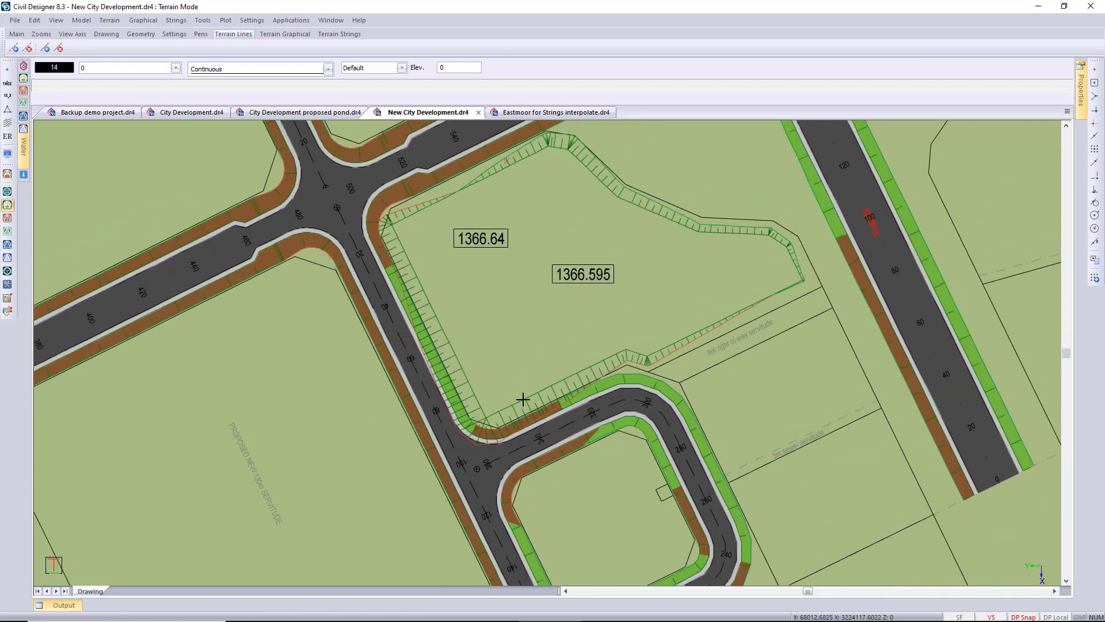
{"action": "middle_click_drag", "start_coordinate": [524, 348], "coordinate": [491, 366]}
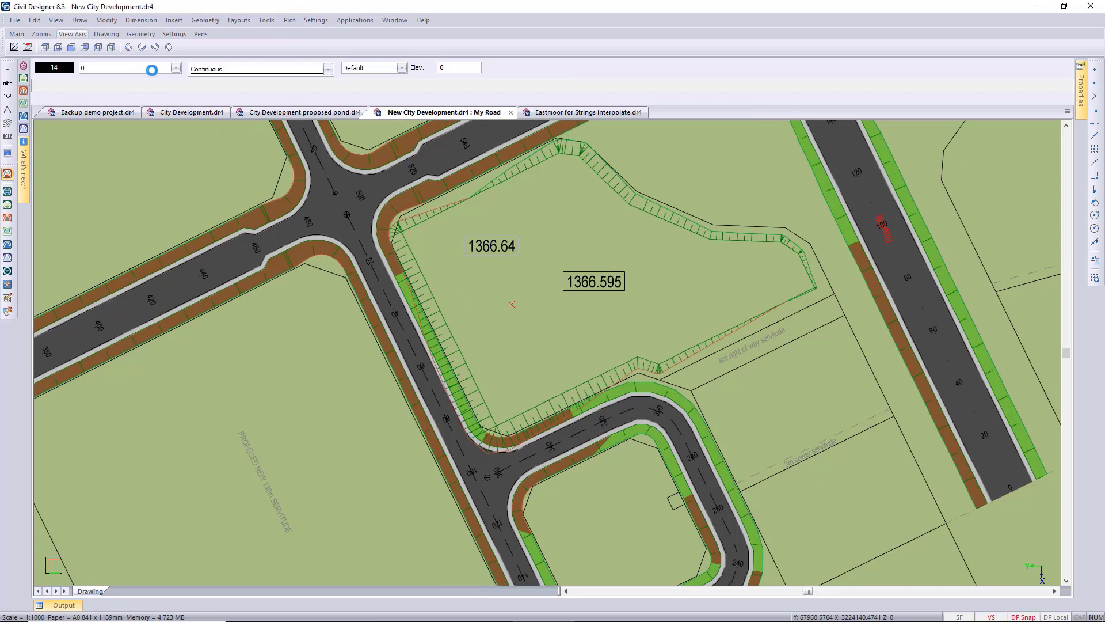
Close Layer Settings, shade surfaces transparently and turn off Draw Shading for road strings.
{"action": "left_click", "coordinate": [752, 222]}
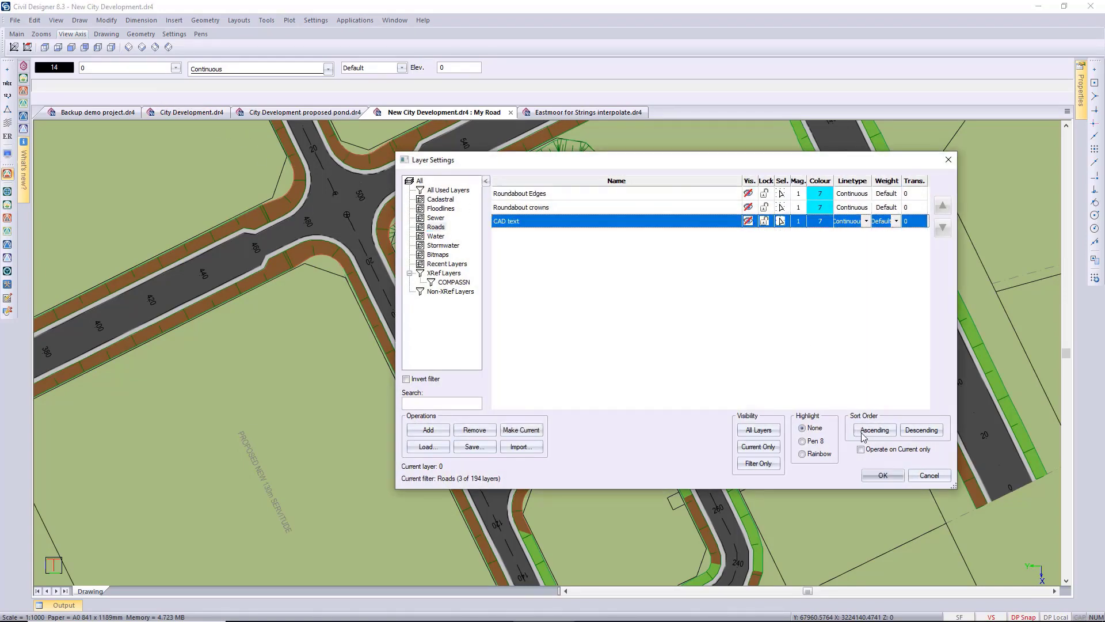
{"action": "left_click", "coordinate": [881, 475]}
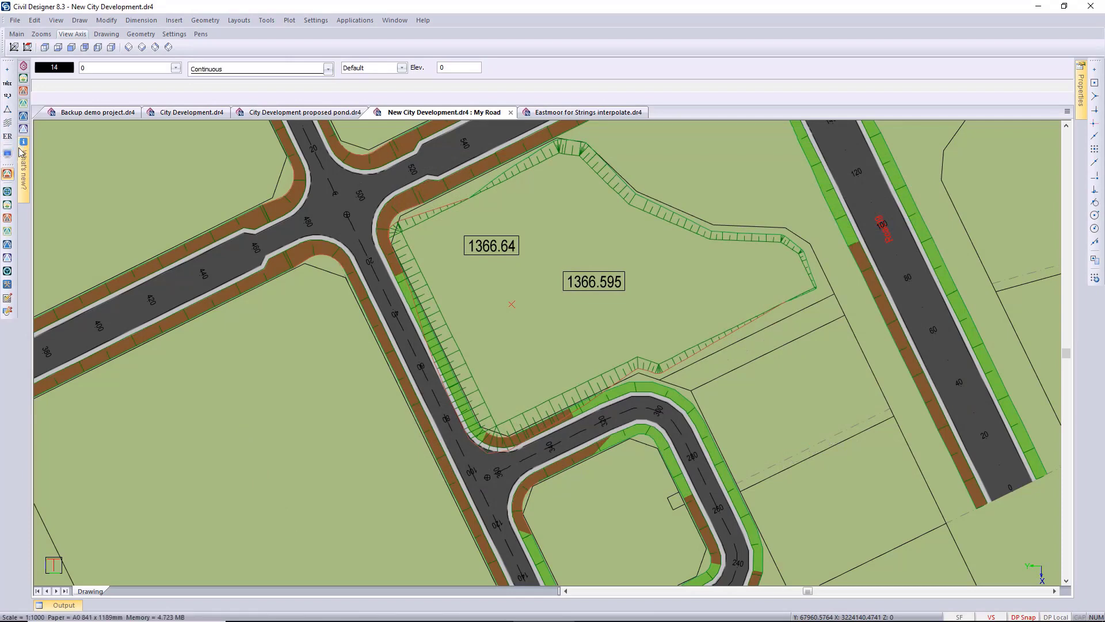
{"action": "left_click", "coordinate": [11, 155]}
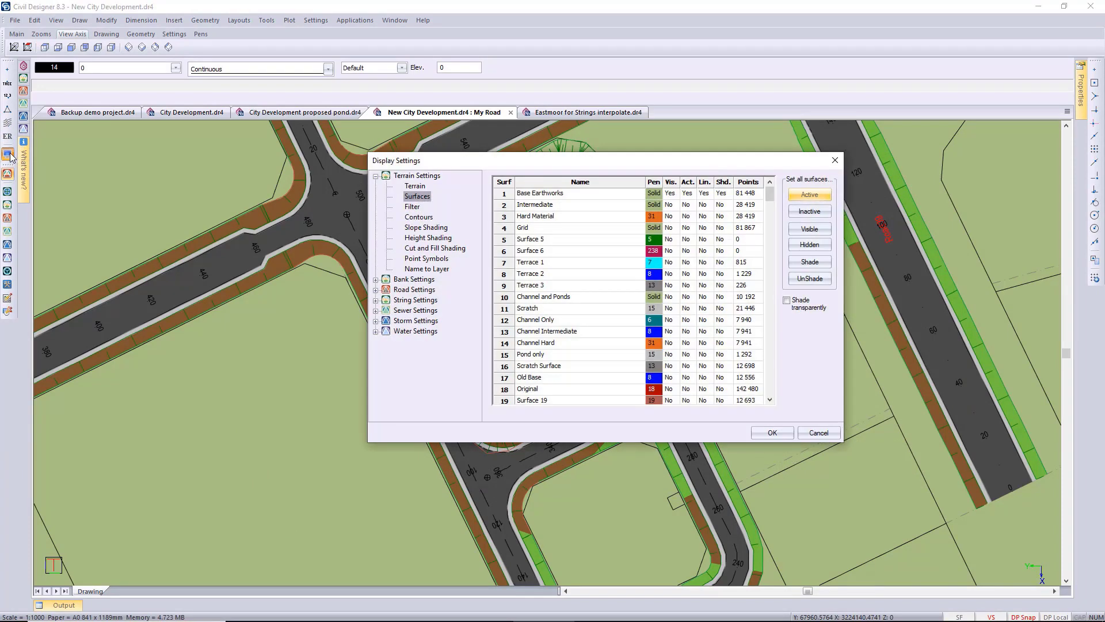
{"action": "left_click", "coordinate": [787, 300]}
{"action": "left_click", "coordinate": [375, 290]}
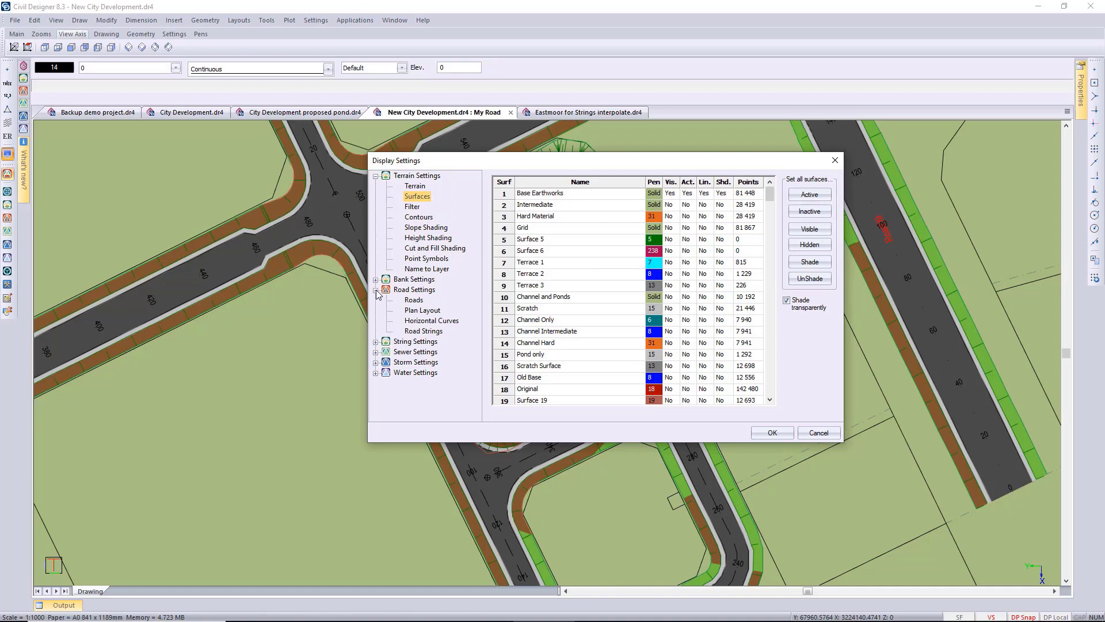
{"action": "left_click", "coordinate": [424, 331]}
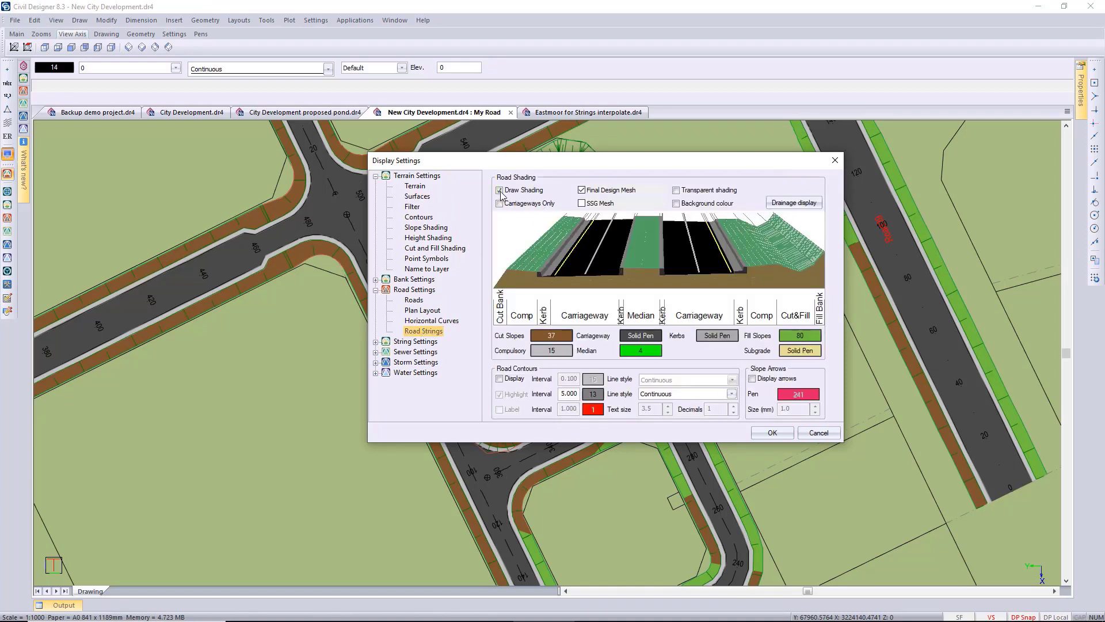
{"action": "left_click", "coordinate": [500, 190]}
{"action": "left_click", "coordinate": [768, 432]}
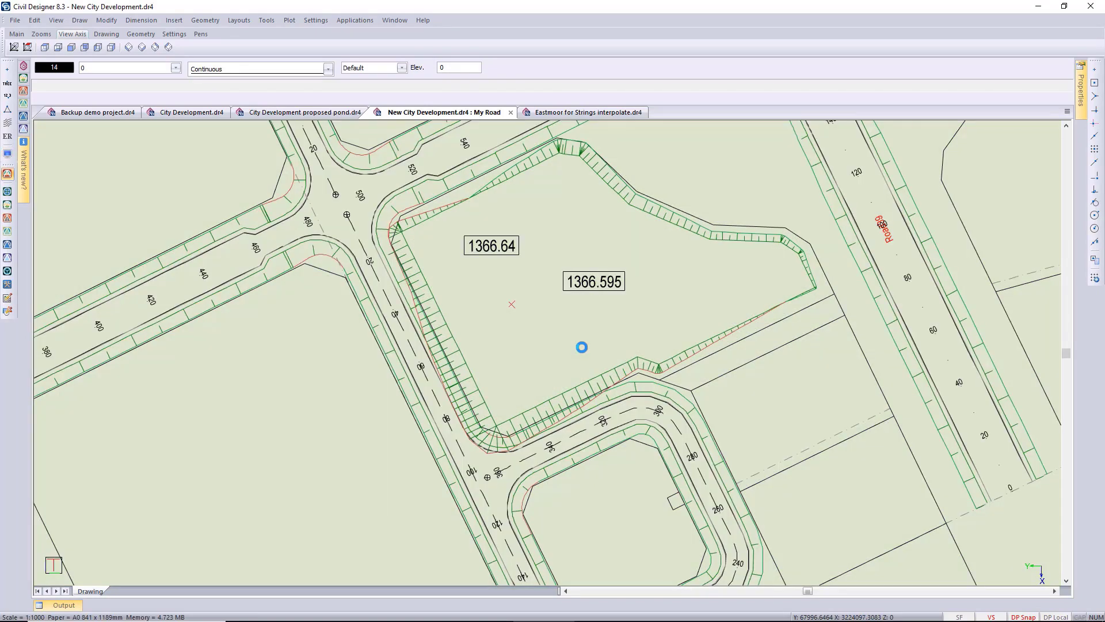
Open the model in the 3D Render View and orbit and zoom toward the platform.
{"action": "right_click", "coordinate": [568, 338]}
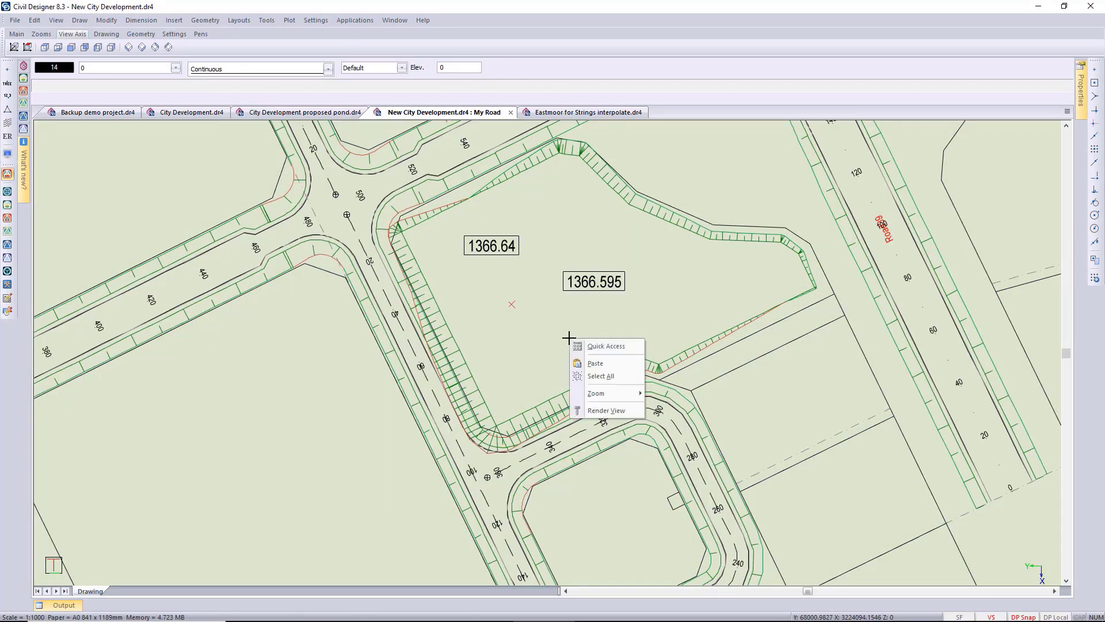
{"action": "left_click", "coordinate": [604, 412]}
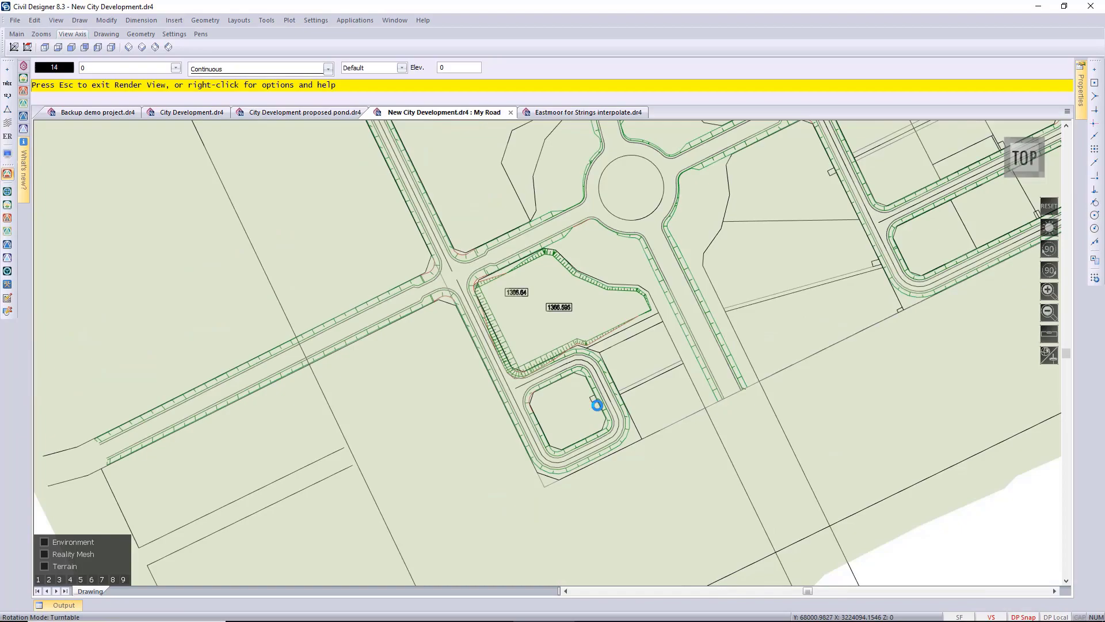
{"action": "left_click_drag", "start_coordinate": [612, 422], "coordinate": [488, 275]}
{"action": "scroll", "coordinate": [604, 343], "scroll_direction": "up", "scroll_amount": 3}
{"action": "scroll", "coordinate": [547, 353], "scroll_direction": "up", "scroll_amount": 5}
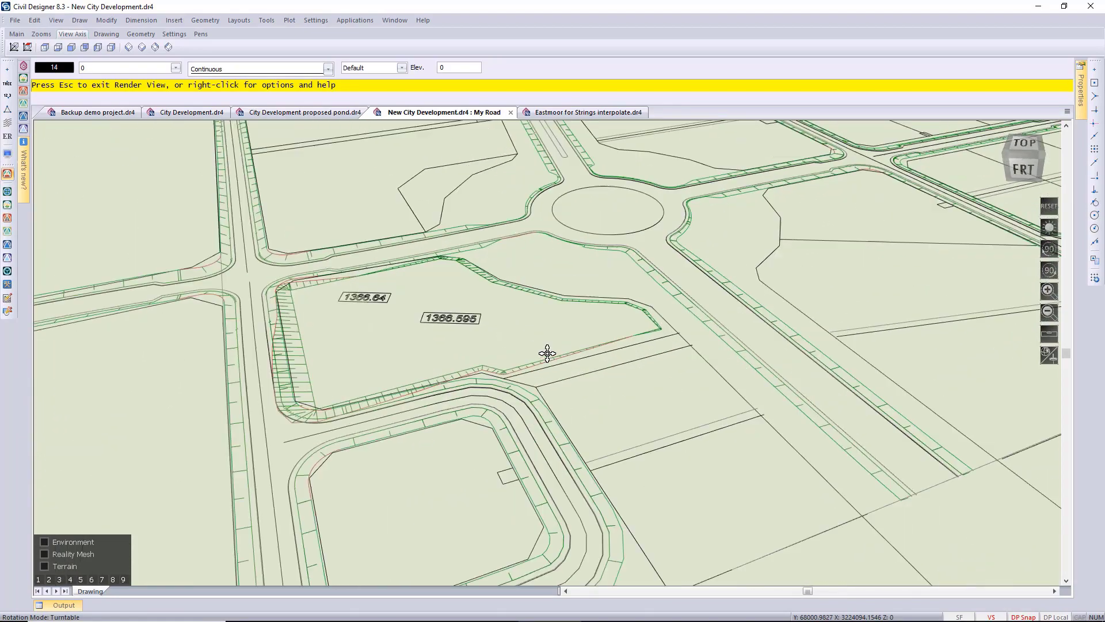
{"action": "scroll", "coordinate": [453, 377], "scroll_direction": "up", "scroll_amount": 3}
{"action": "left_click_drag", "start_coordinate": [453, 377], "coordinate": [197, 363]}
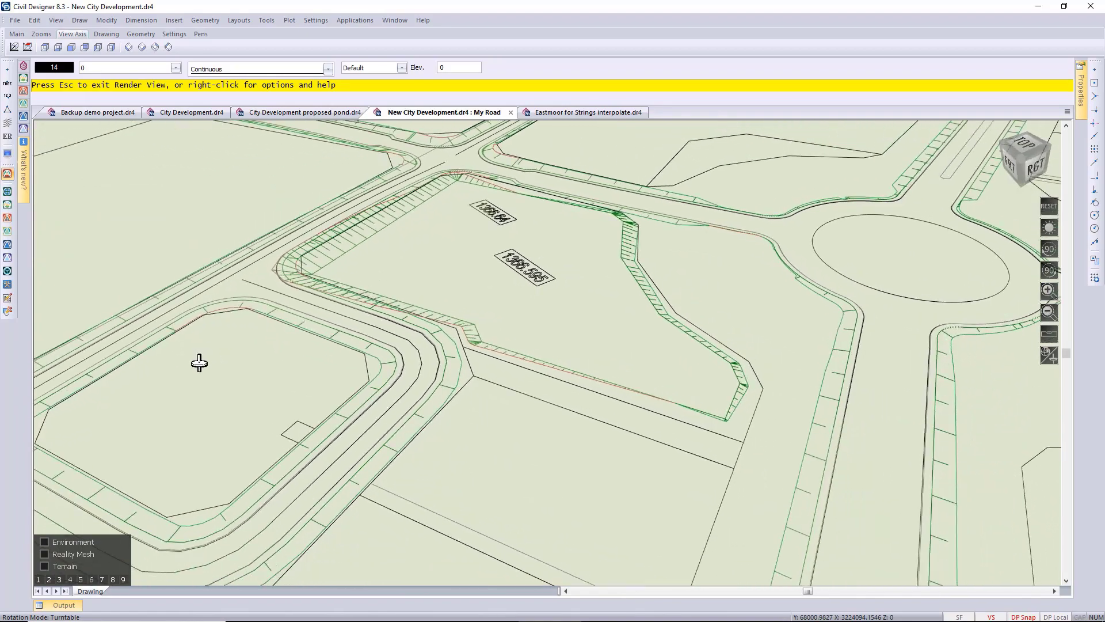
{"action": "left_click_drag", "start_coordinate": [728, 419], "coordinate": [411, 315]}
{"action": "scroll", "coordinate": [547, 353], "scroll_direction": "up", "scroll_amount": 2}
{"action": "scroll", "coordinate": [557, 378], "scroll_direction": "up", "scroll_amount": 2}
{"action": "scroll", "coordinate": [529, 388], "scroll_direction": "up", "scroll_amount": 2}
Tilt to a low angle with the bank slopes facing the viewer, then bring up the render menu.
{"action": "left_click_drag", "start_coordinate": [293, 177], "coordinate": [311, 205]}
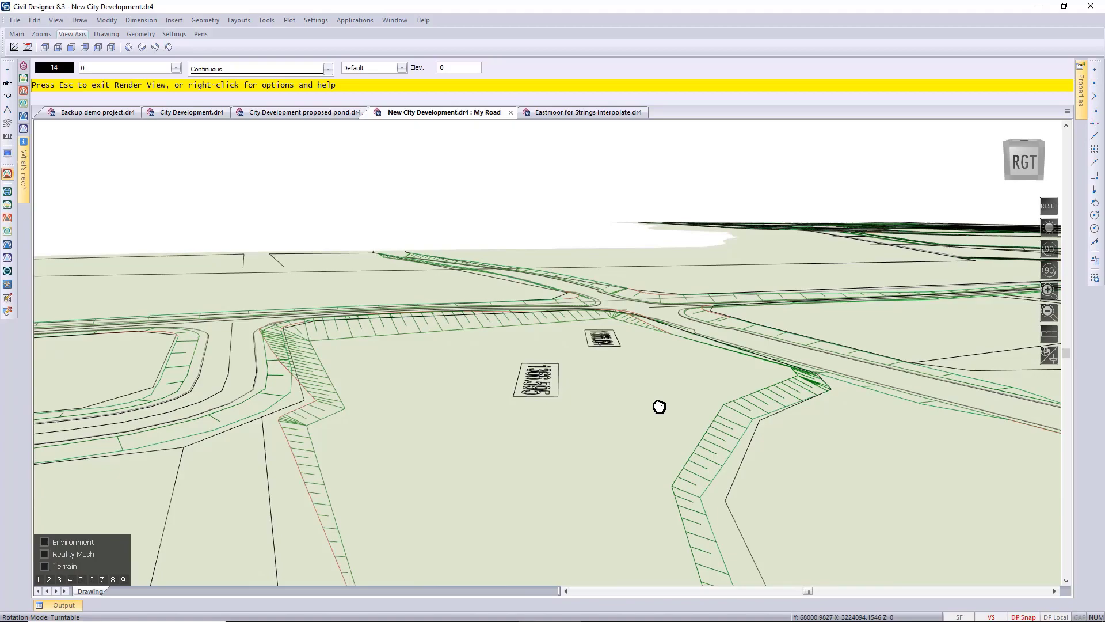
{"action": "left_click_drag", "start_coordinate": [658, 407], "coordinate": [657, 450]}
{"action": "left_click_drag", "start_coordinate": [479, 398], "coordinate": [562, 316]}
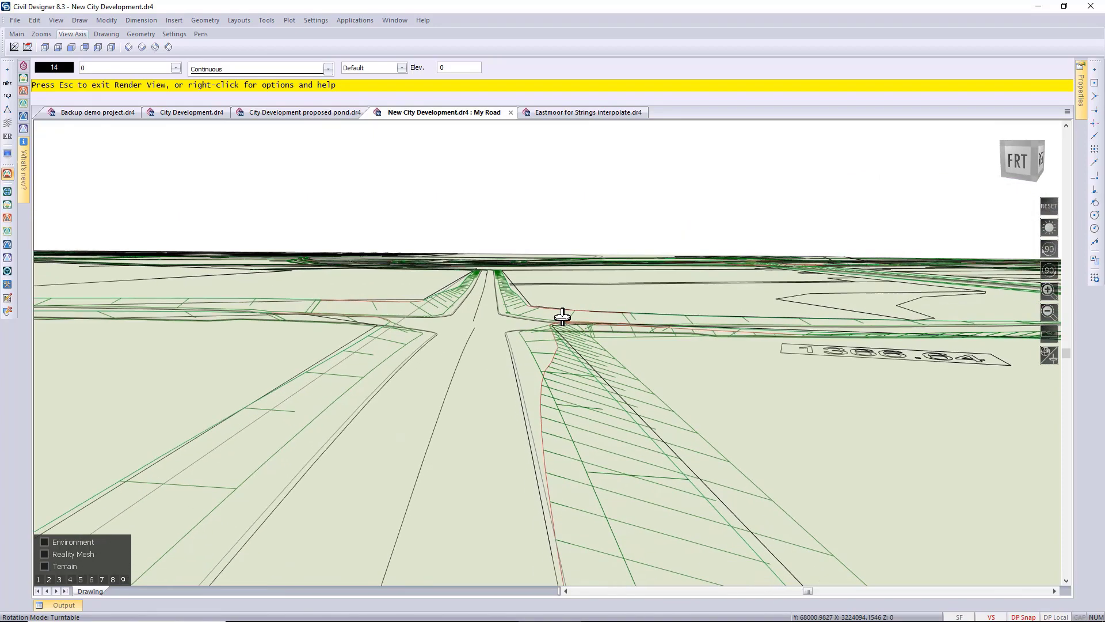
{"action": "left_click_drag", "start_coordinate": [559, 371], "coordinate": [510, 377]}
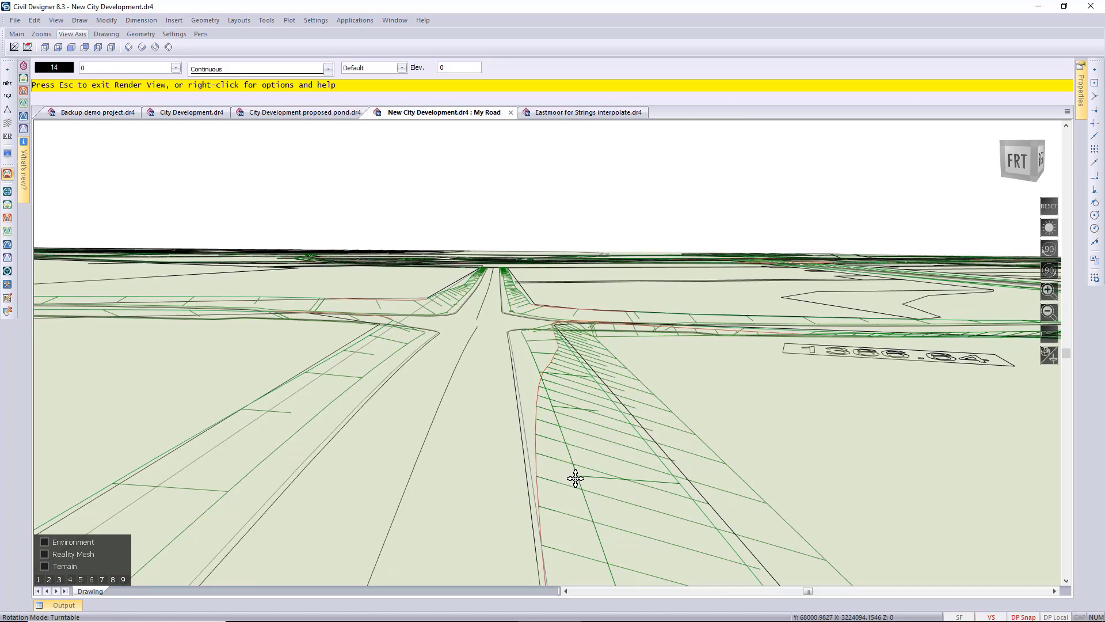
{"action": "left_click_drag", "start_coordinate": [576, 478], "coordinate": [530, 402]}
{"action": "scroll", "coordinate": [537, 468], "scroll_direction": "up", "scroll_amount": 2}
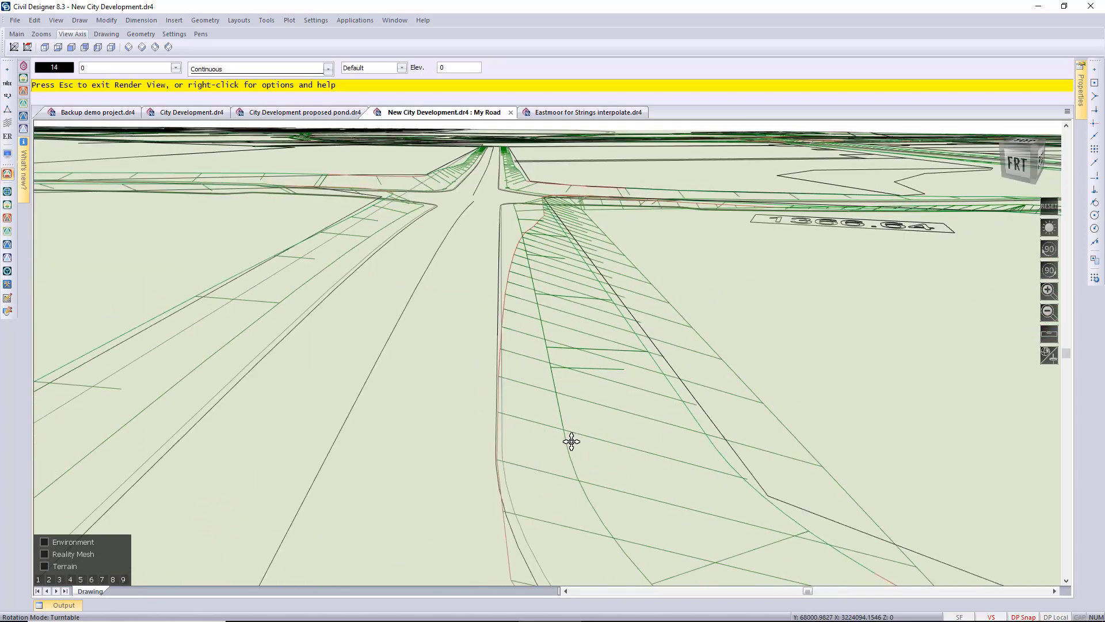
{"action": "left_click_drag", "start_coordinate": [571, 441], "coordinate": [501, 311]}
{"action": "right_click", "coordinate": [501, 312]}
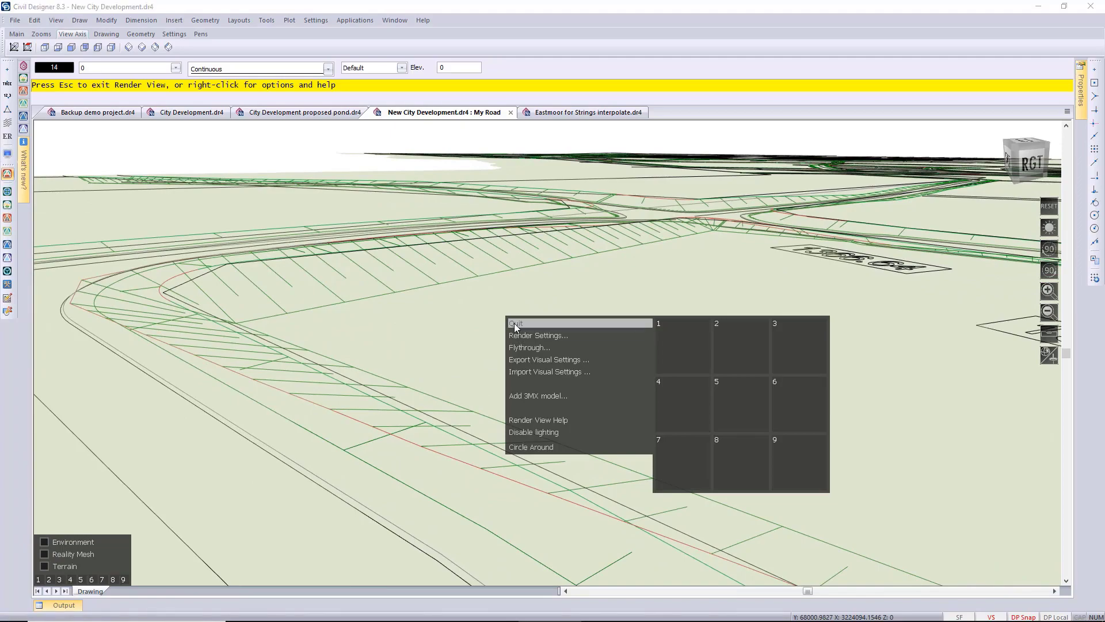